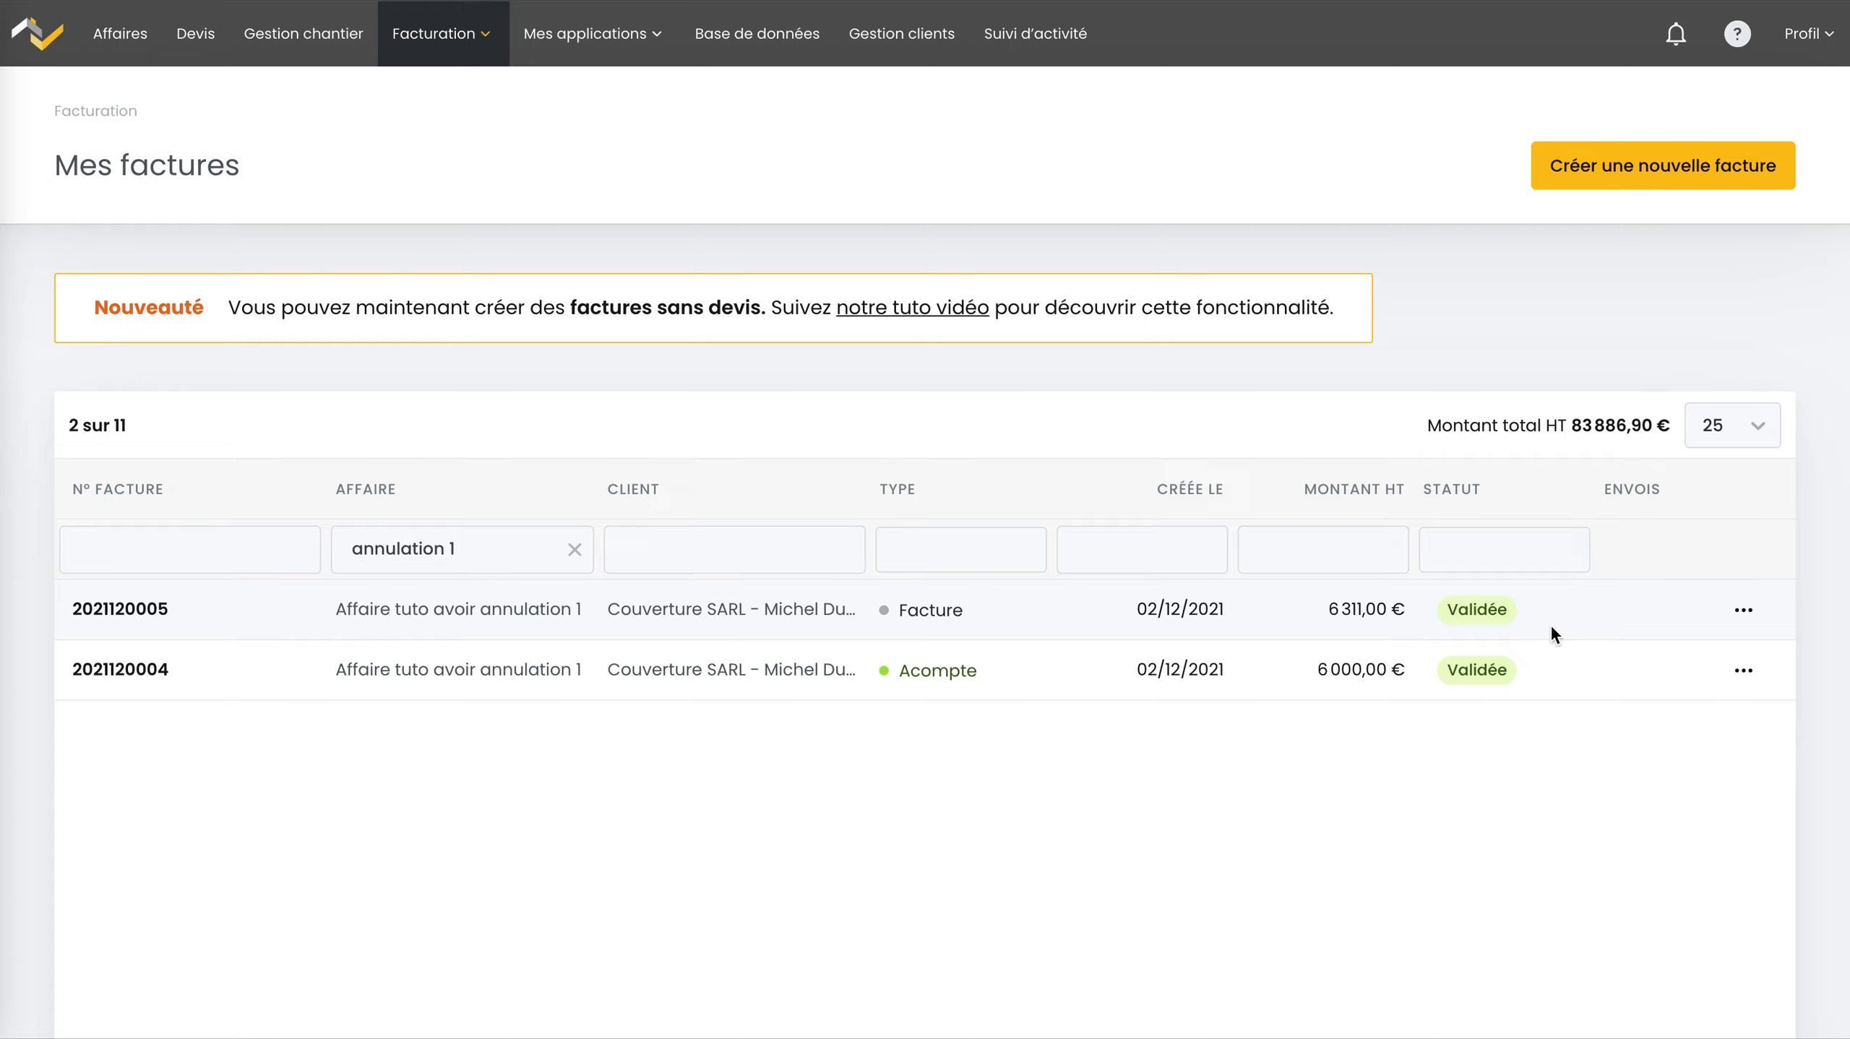
Cancel the validated final invoice of Affaire tuto avoir annulation 1 with a cancellation credit note, and validate that credit note.
click(1746, 614)
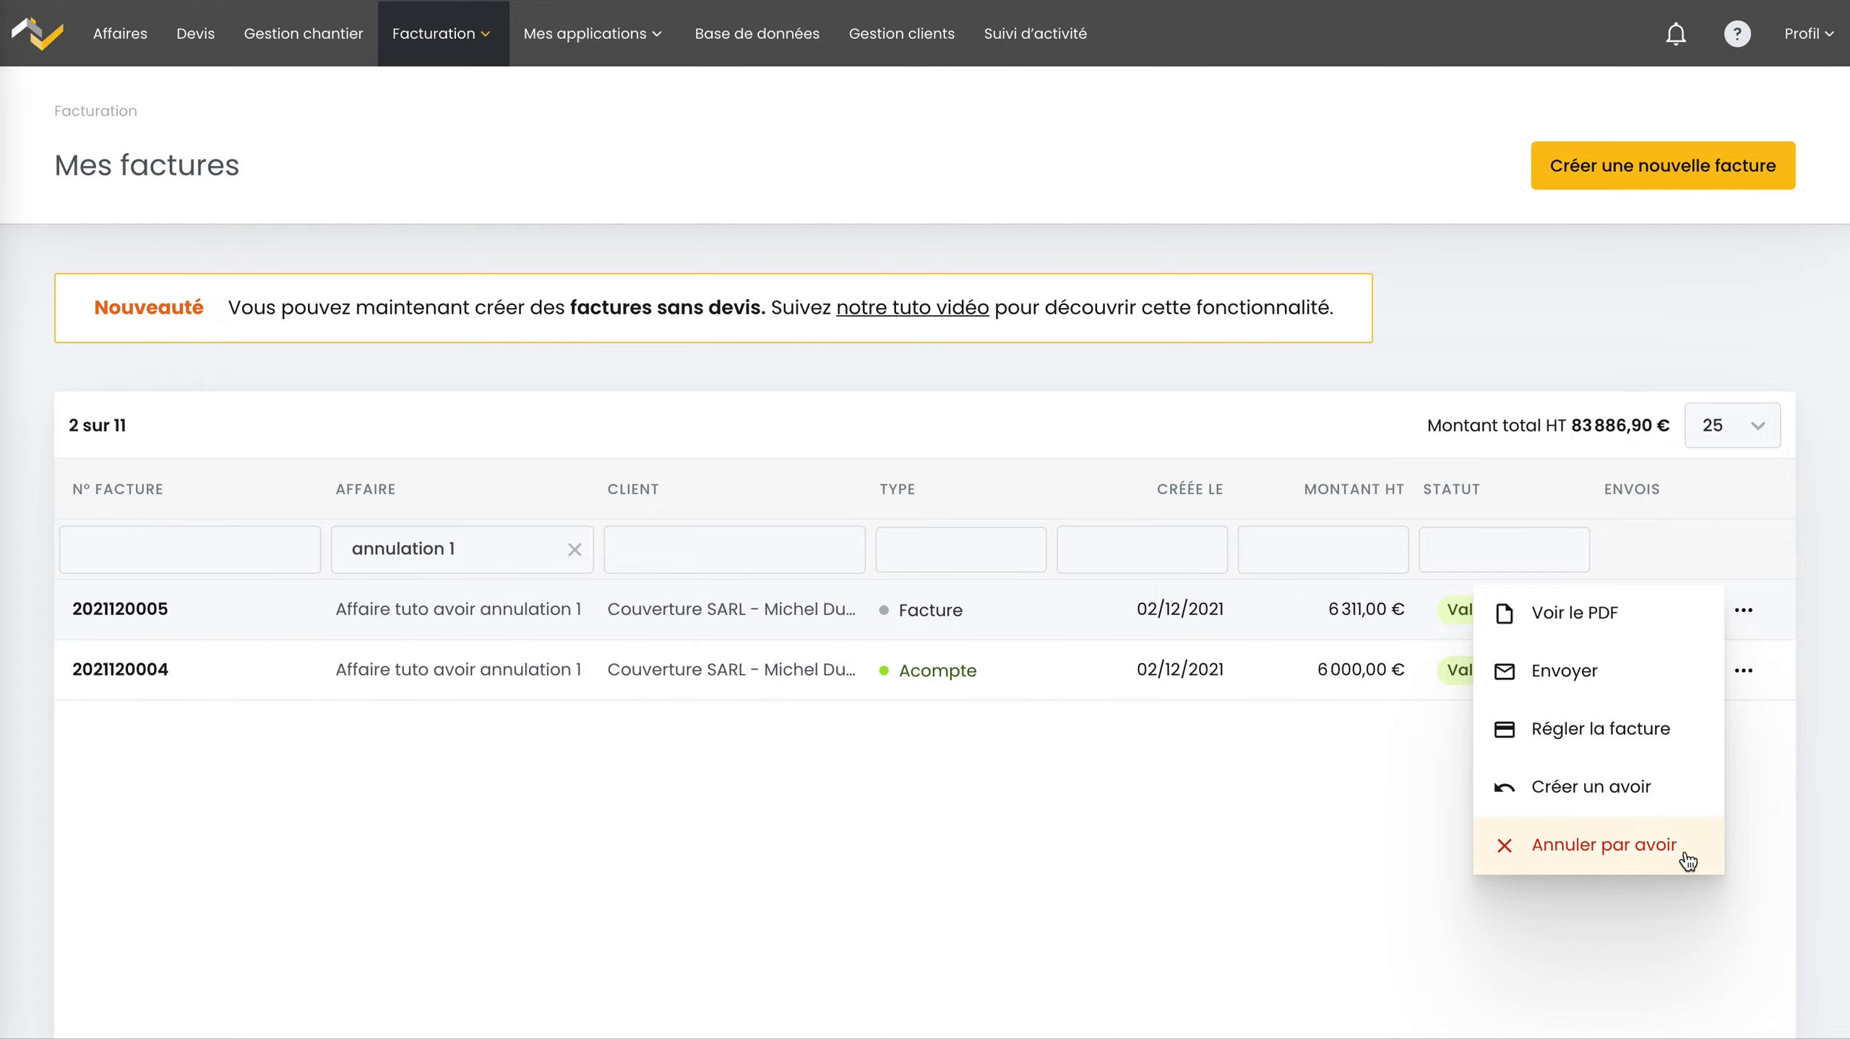
click(1637, 845)
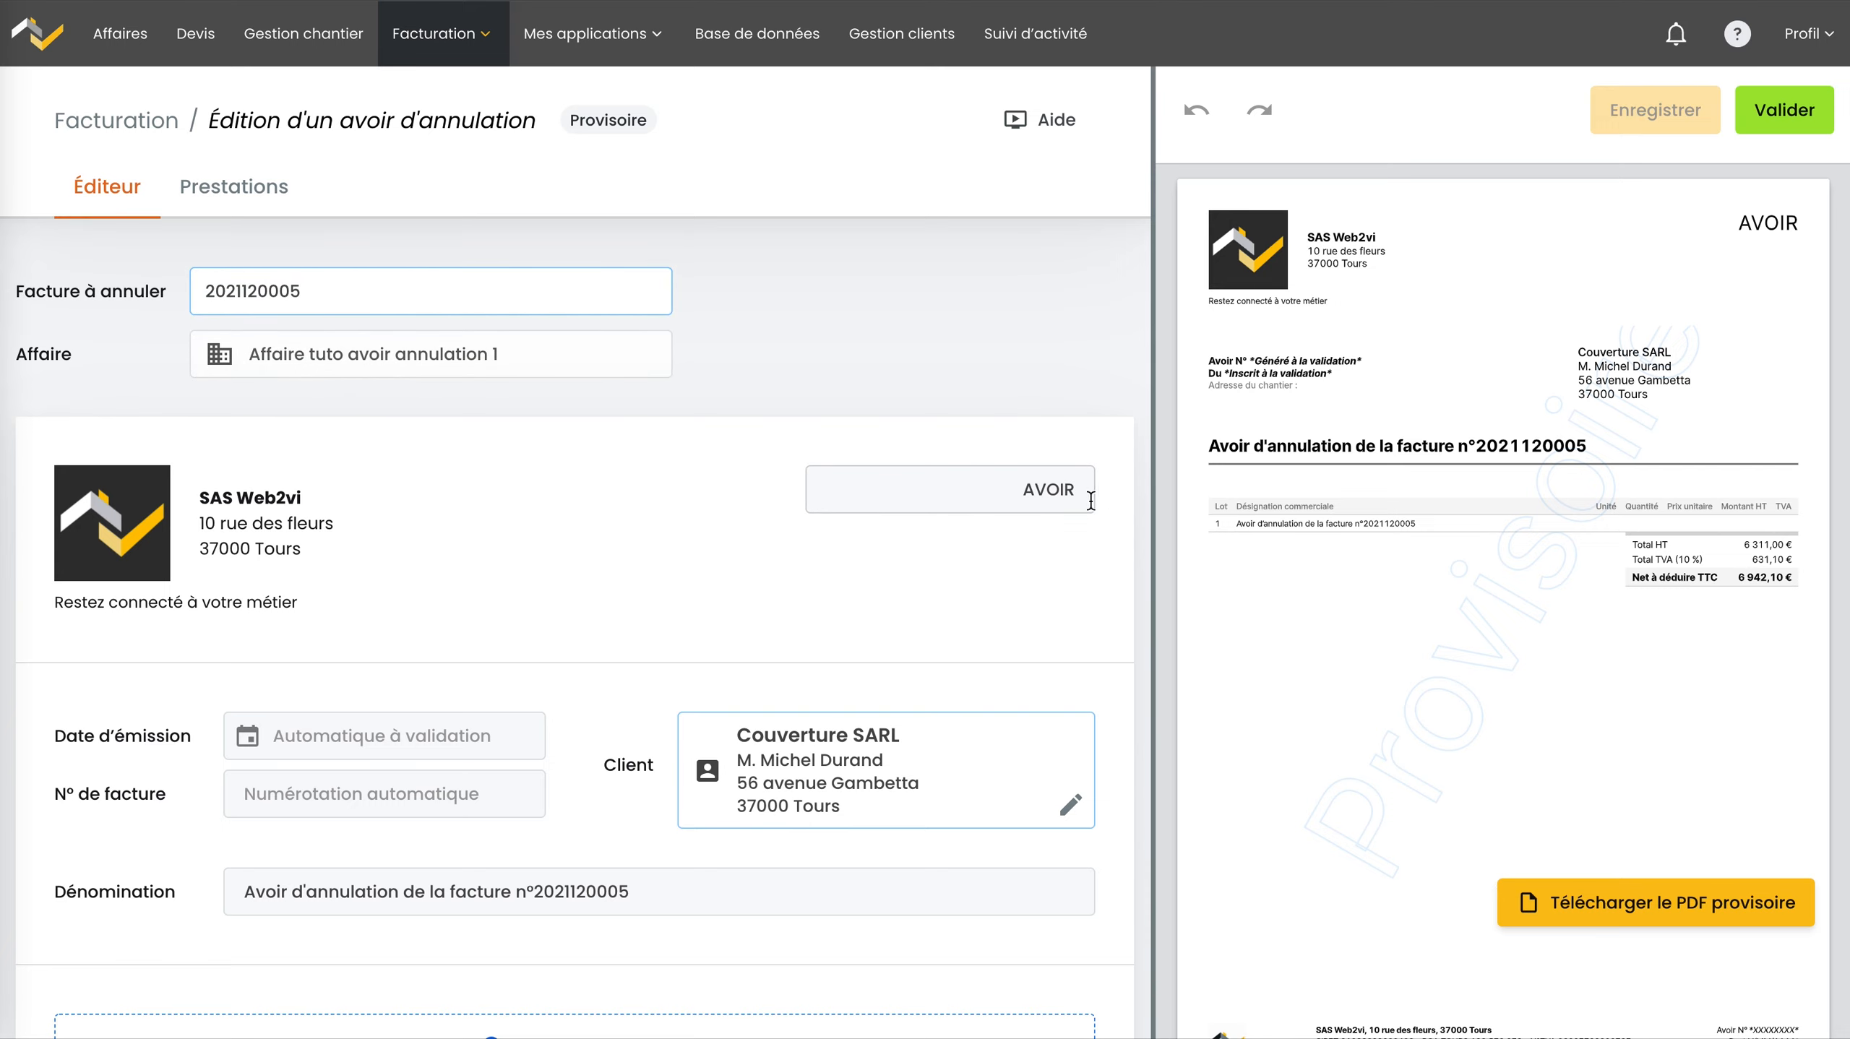
scroll(869, 675, down, 3)
scroll(862, 677, down, 1)
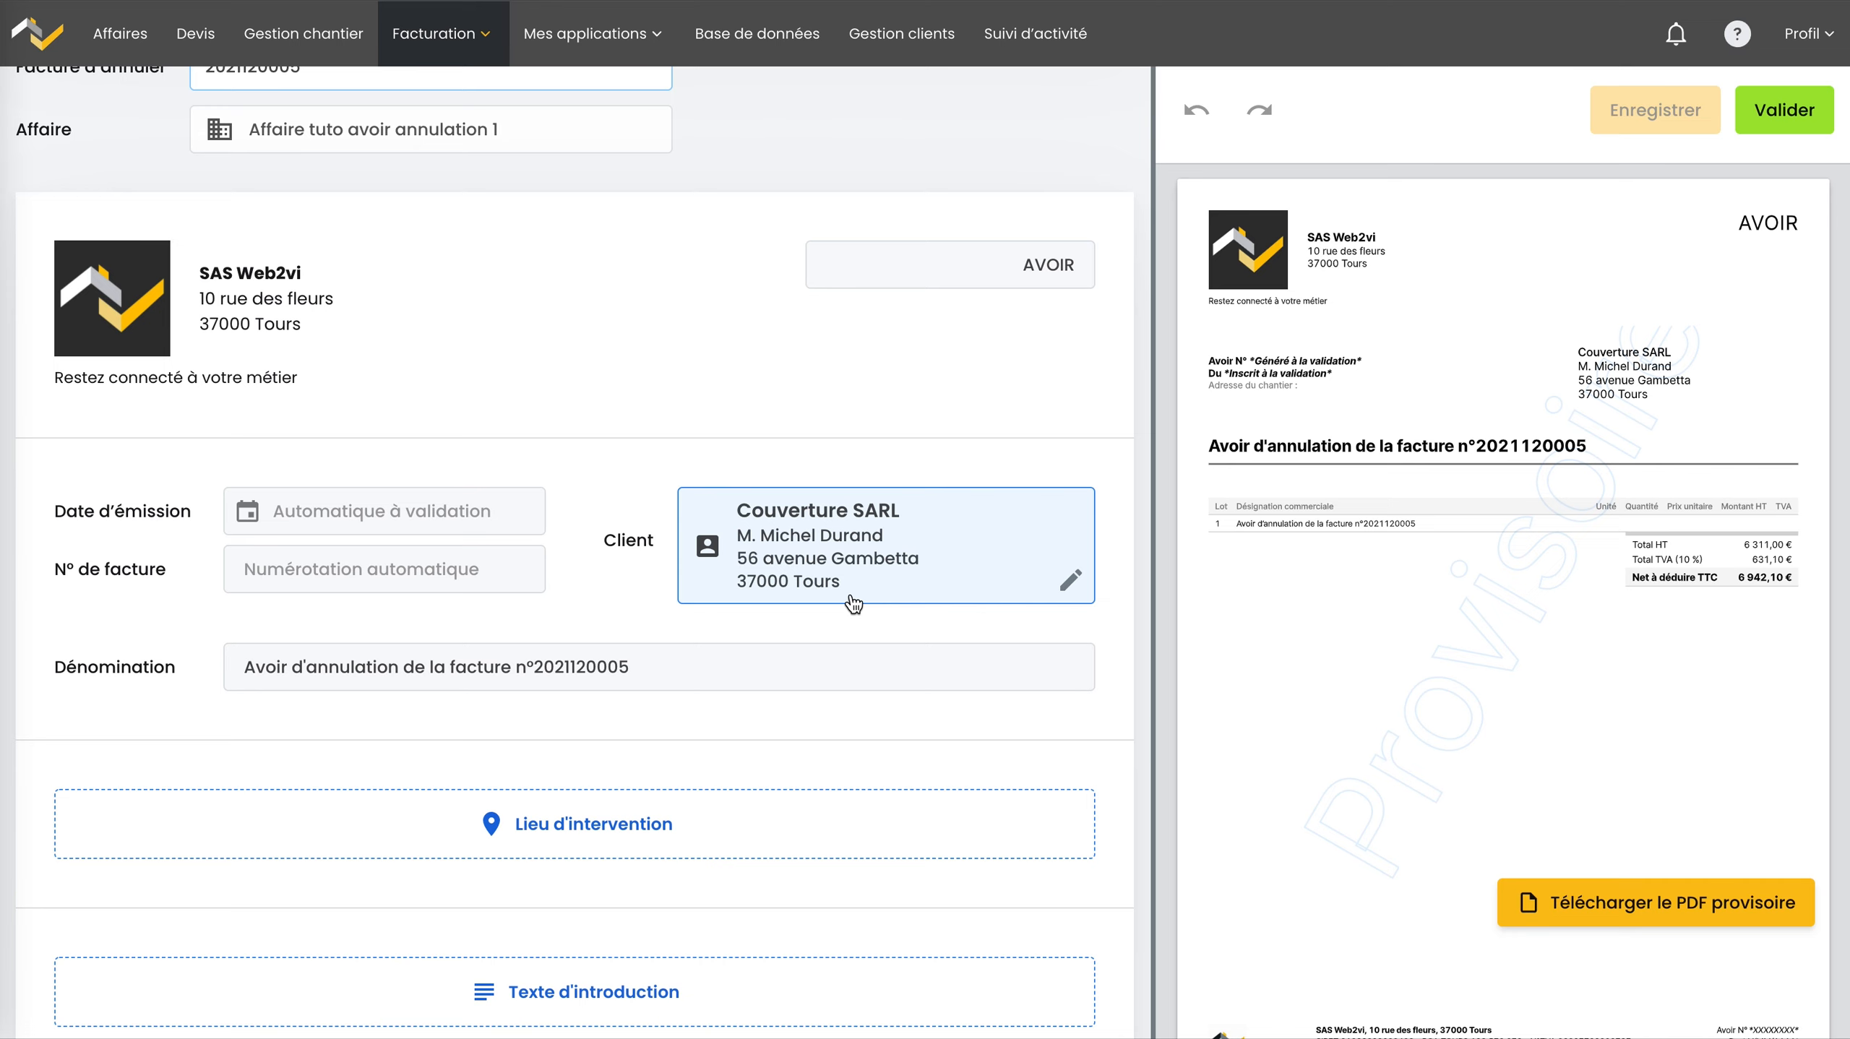
scroll(852, 604, down, 10)
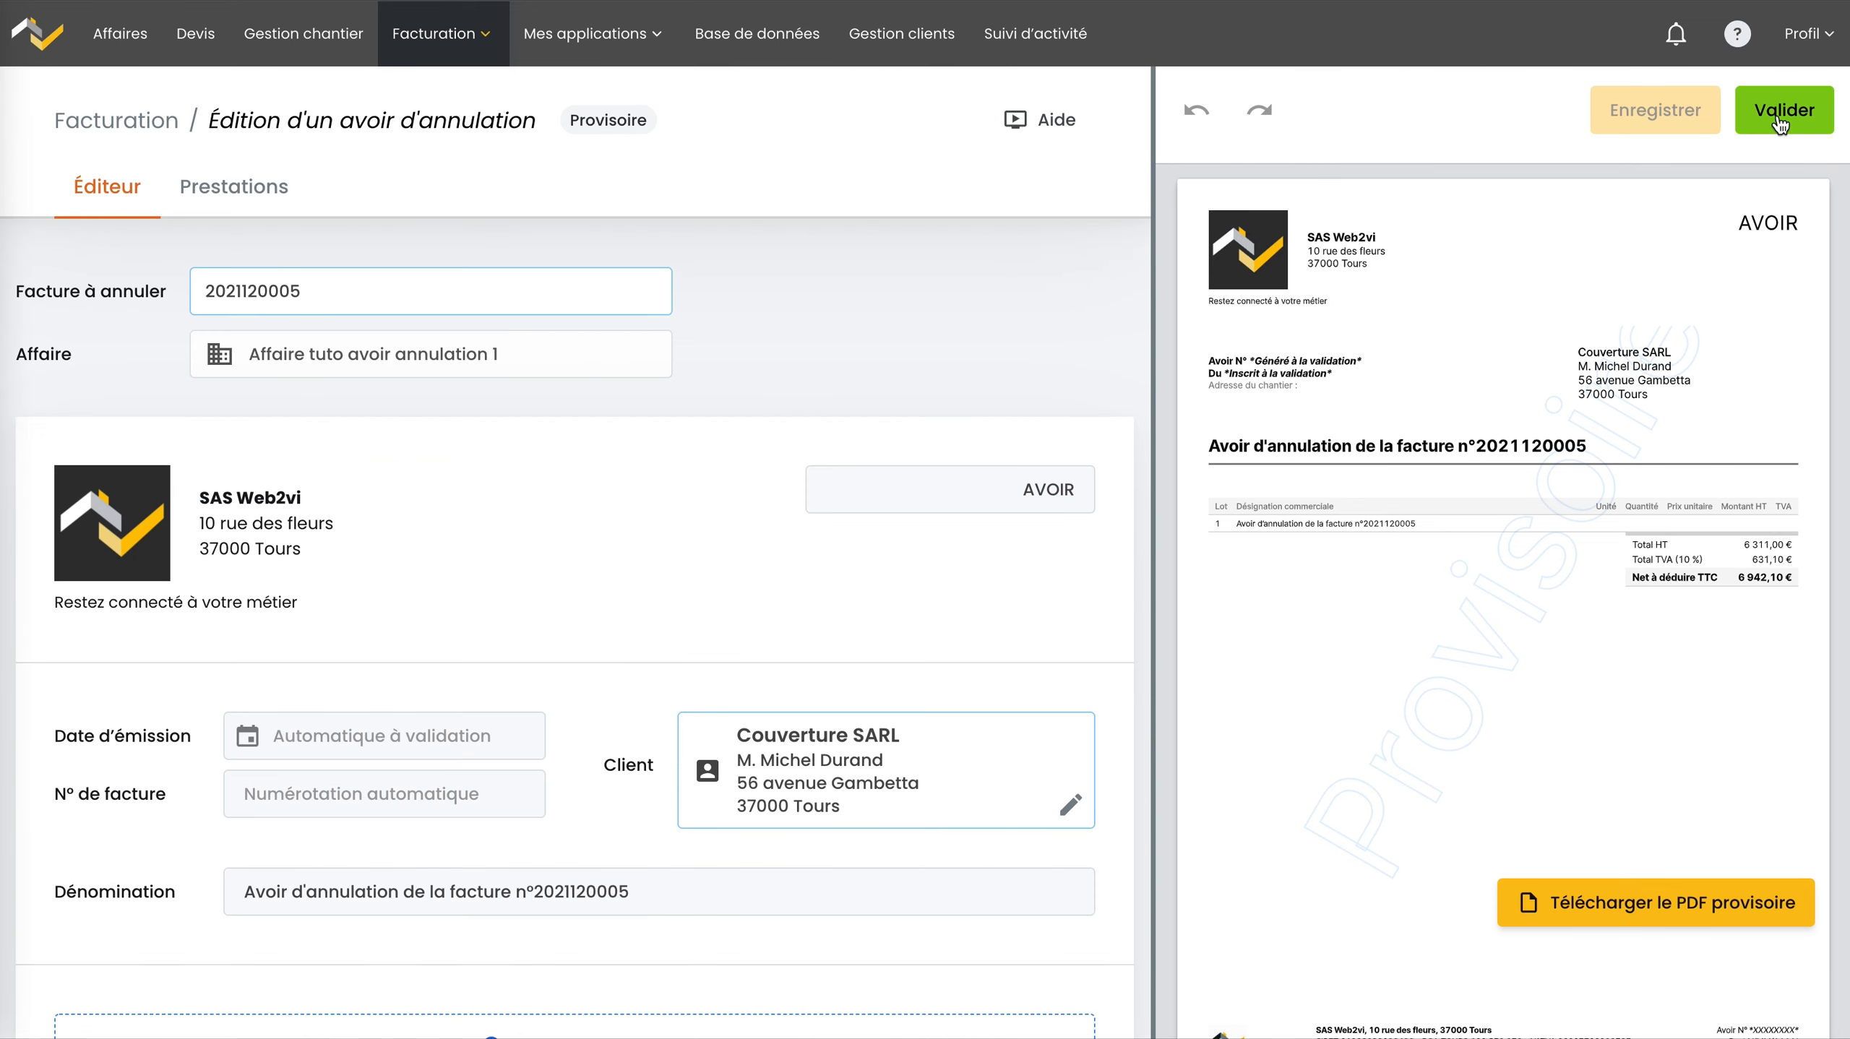
click(1779, 120)
click(1110, 668)
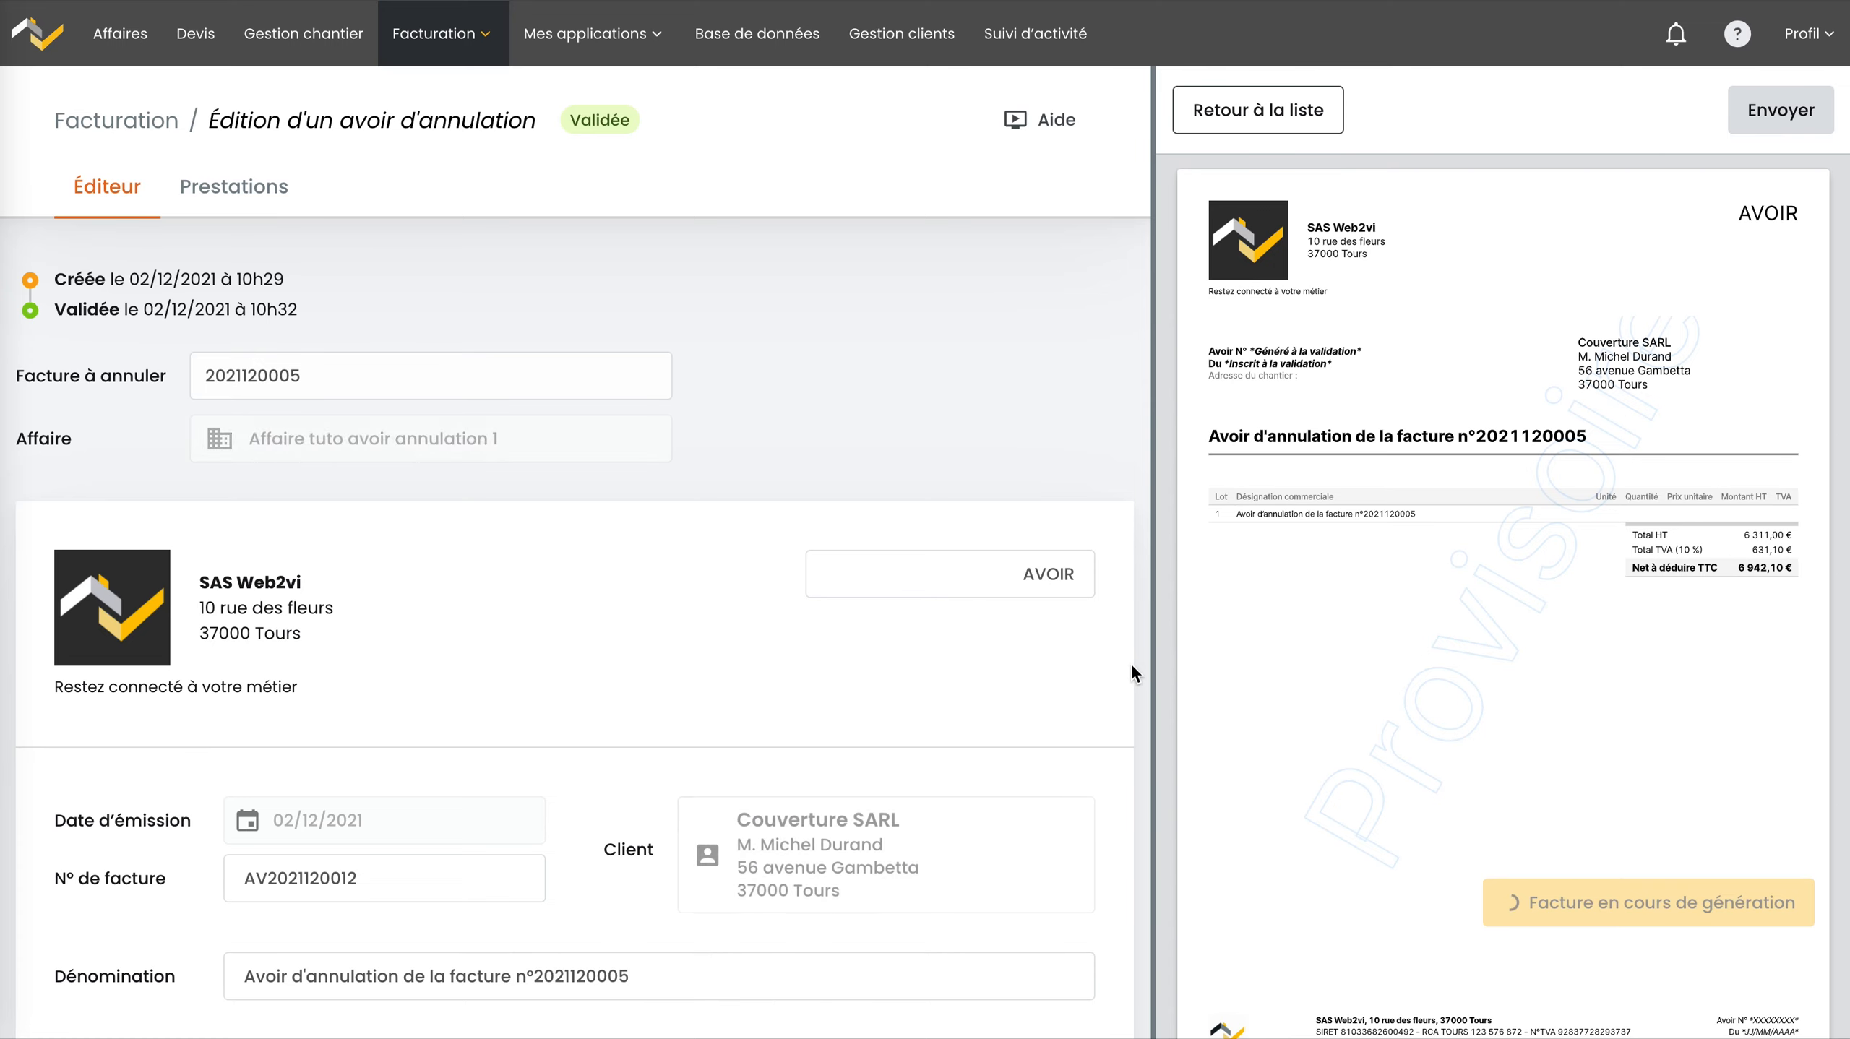
Return to the invoice list and filter it by the affair "annulation 1".
click(1275, 111)
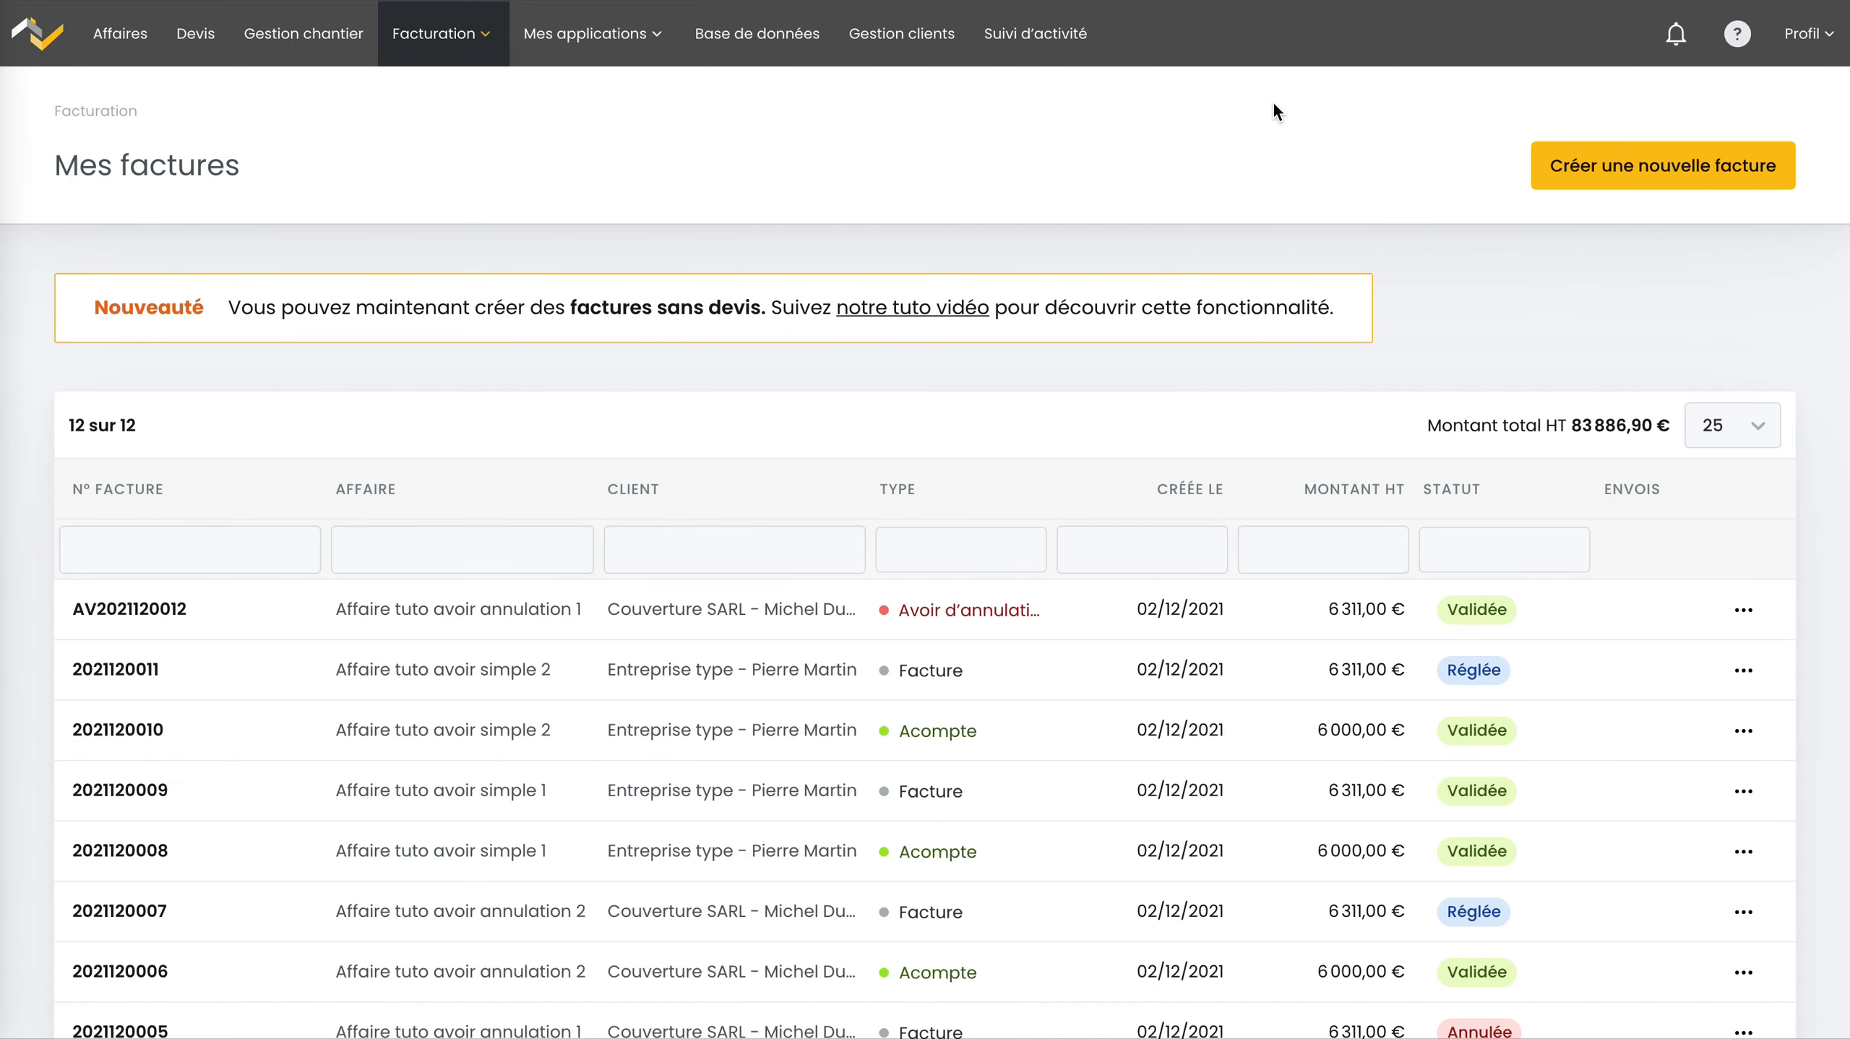
click(451, 548)
text(annulation 1)
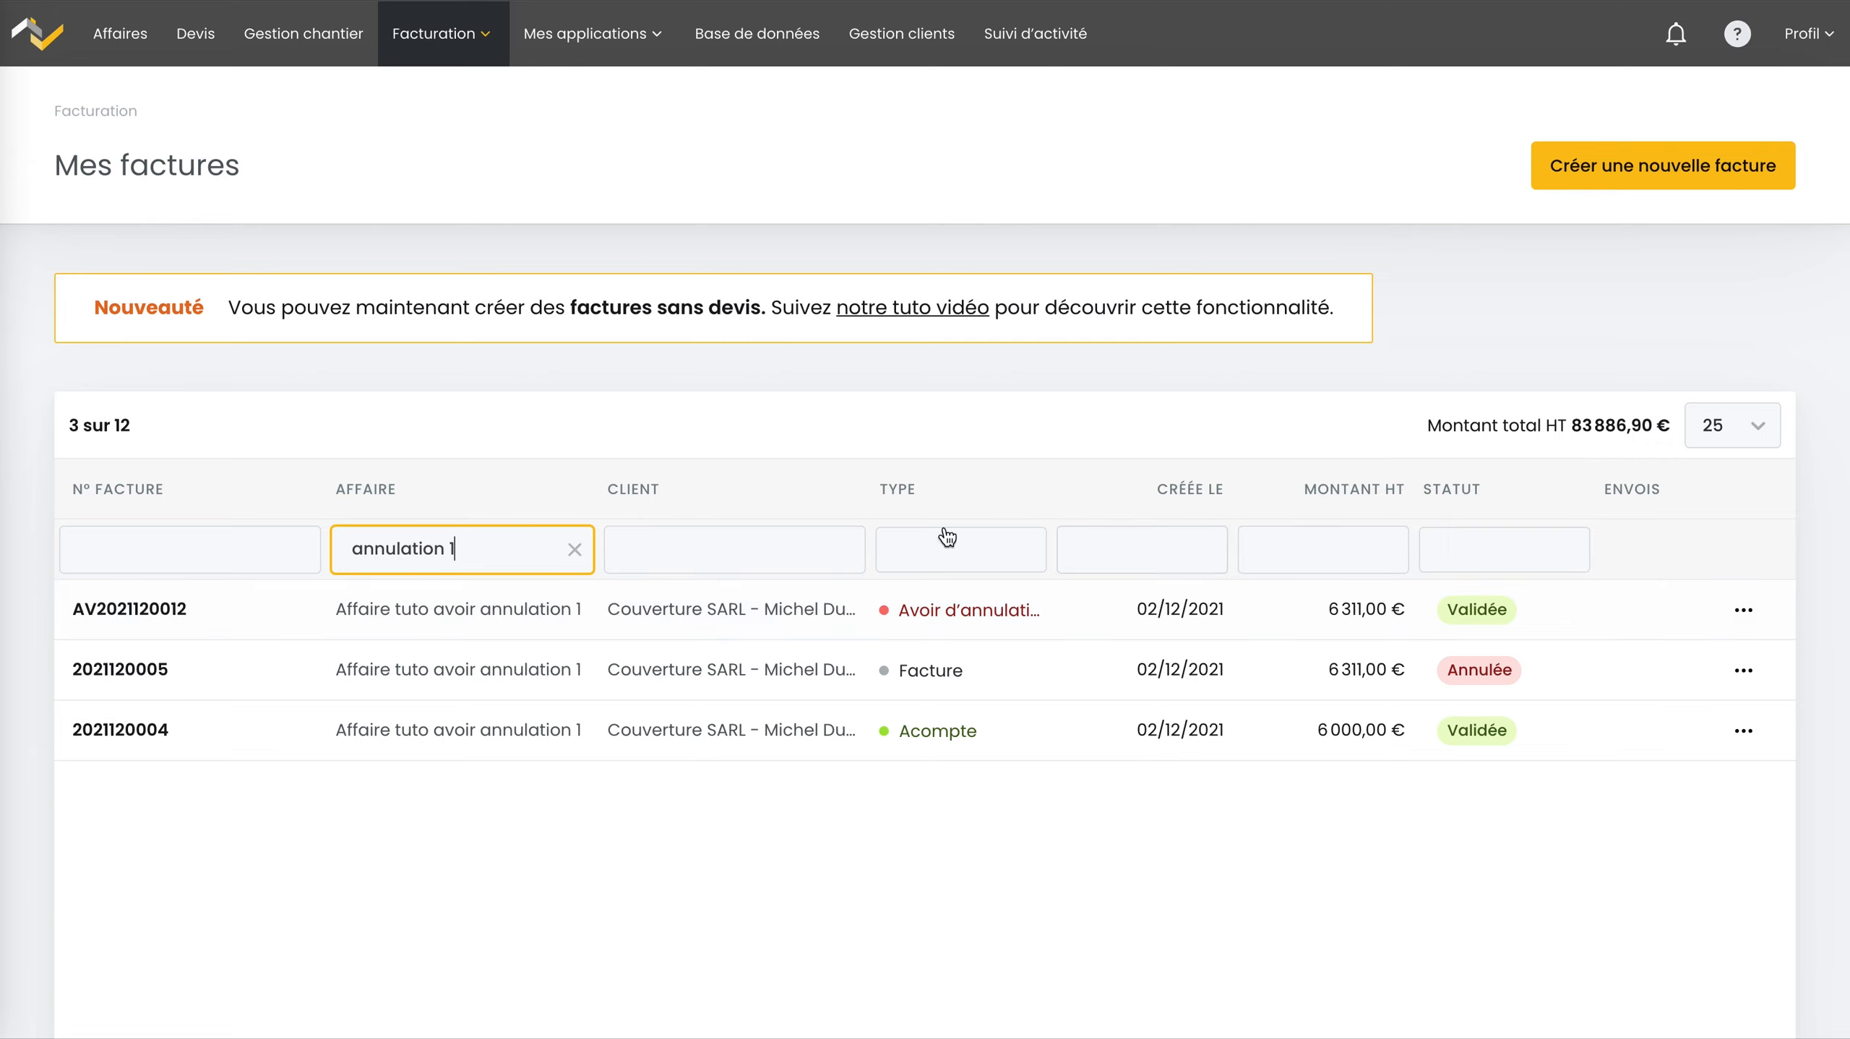
Open the record of Affaire tuto avoir annulation 1 and review its invoices and payments.
click(445, 612)
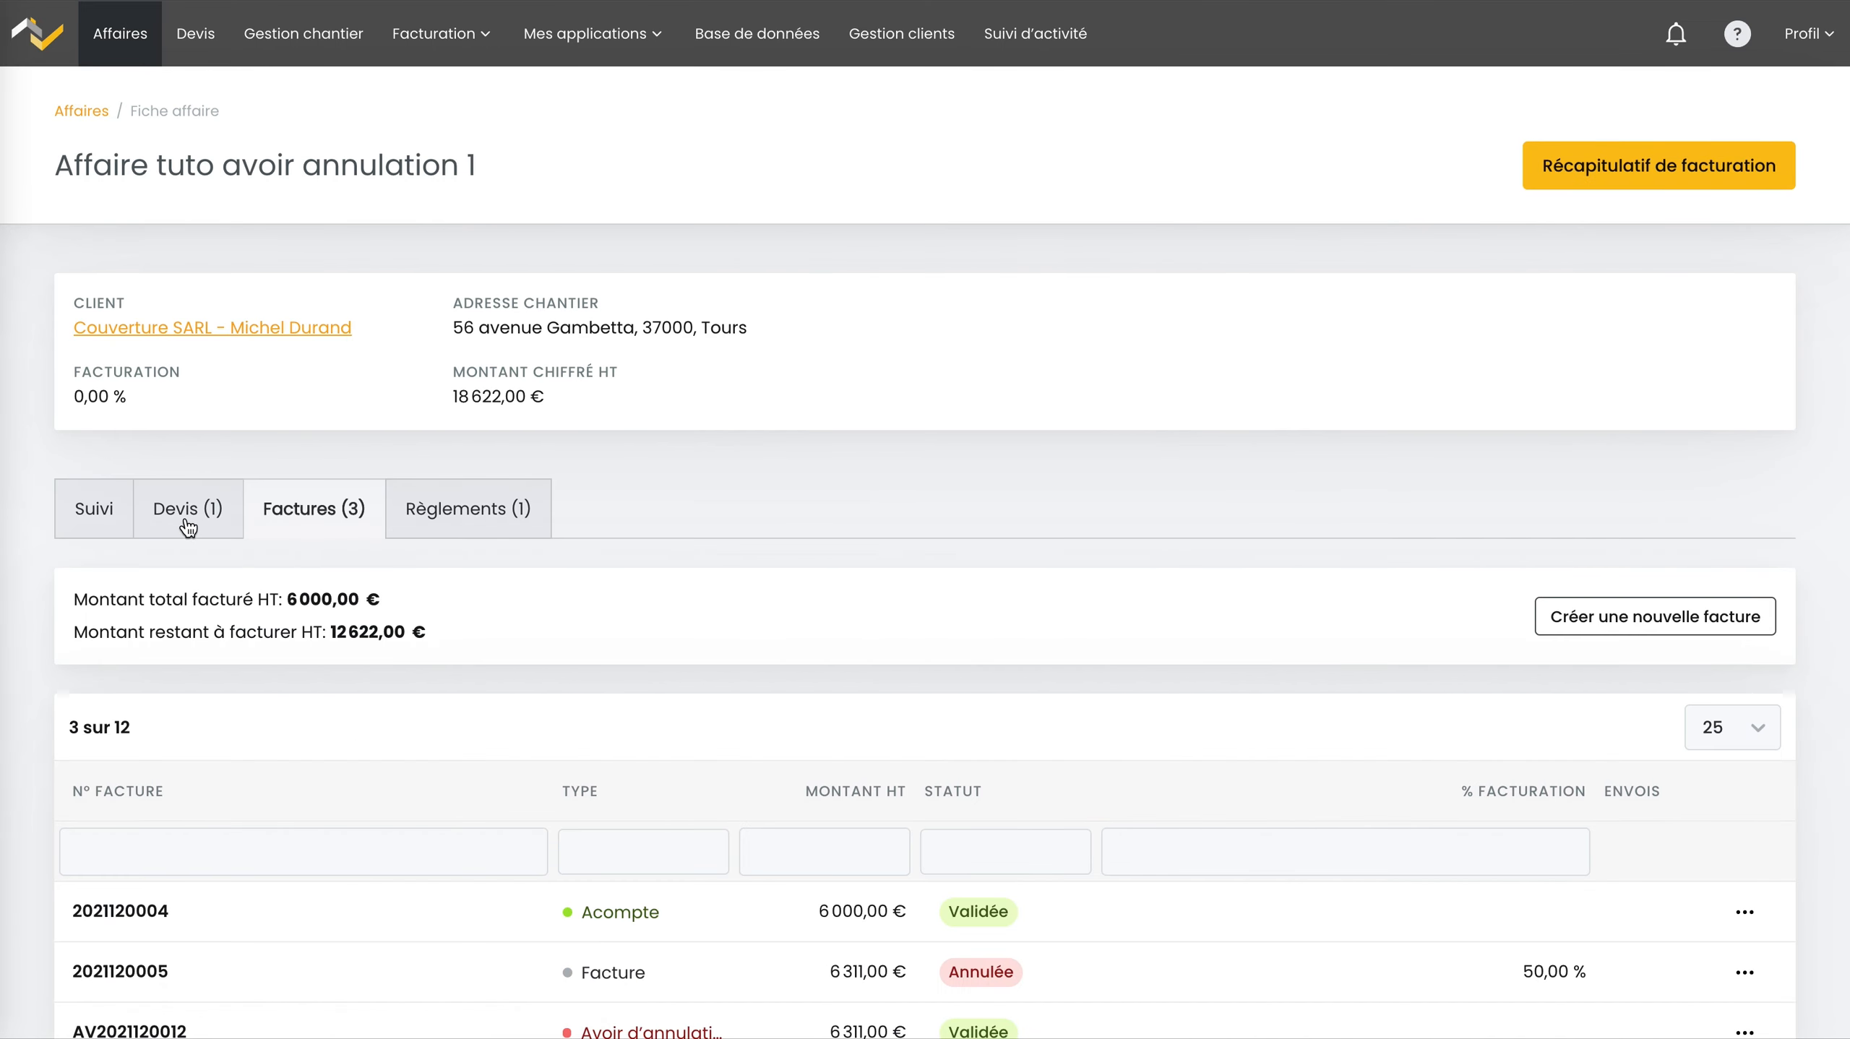
scroll(342, 520, down, 3)
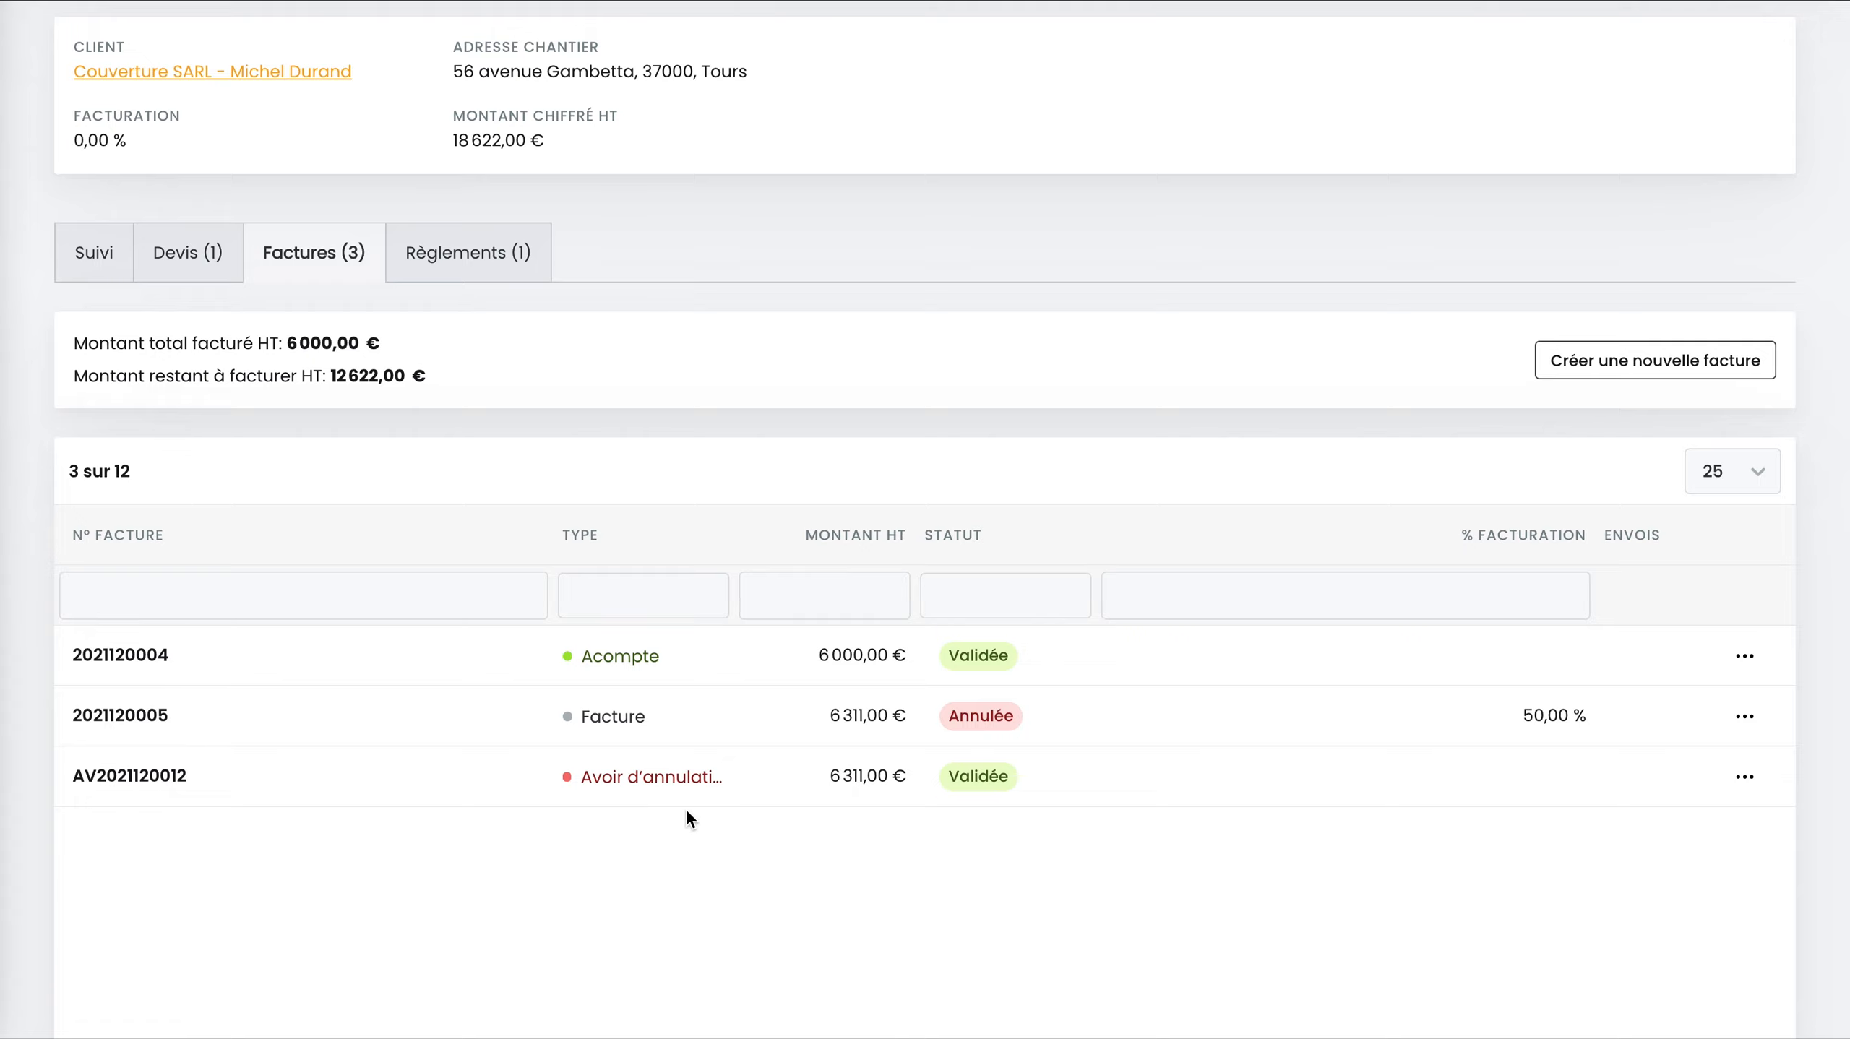
mouse_move(622, 720)
click(498, 250)
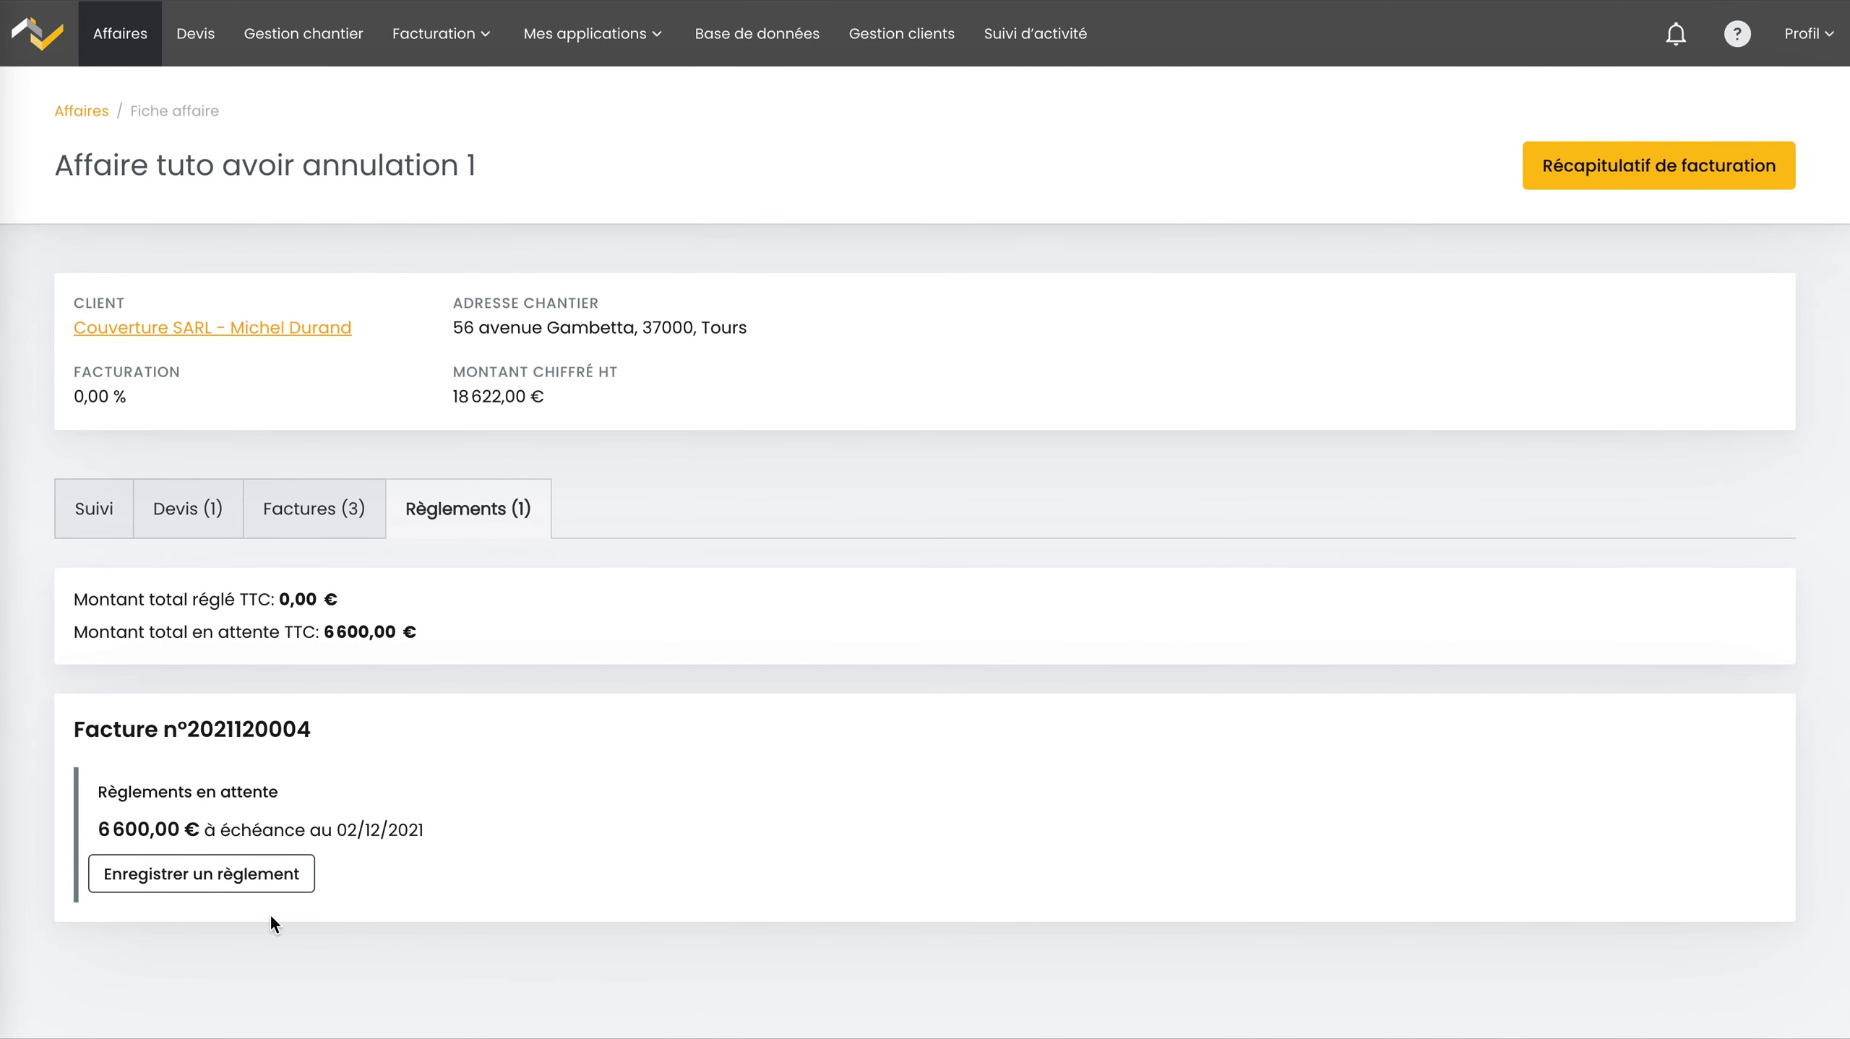
Open the list of pending payments and filter it by the affair "annulation 1".
click(438, 33)
click(463, 197)
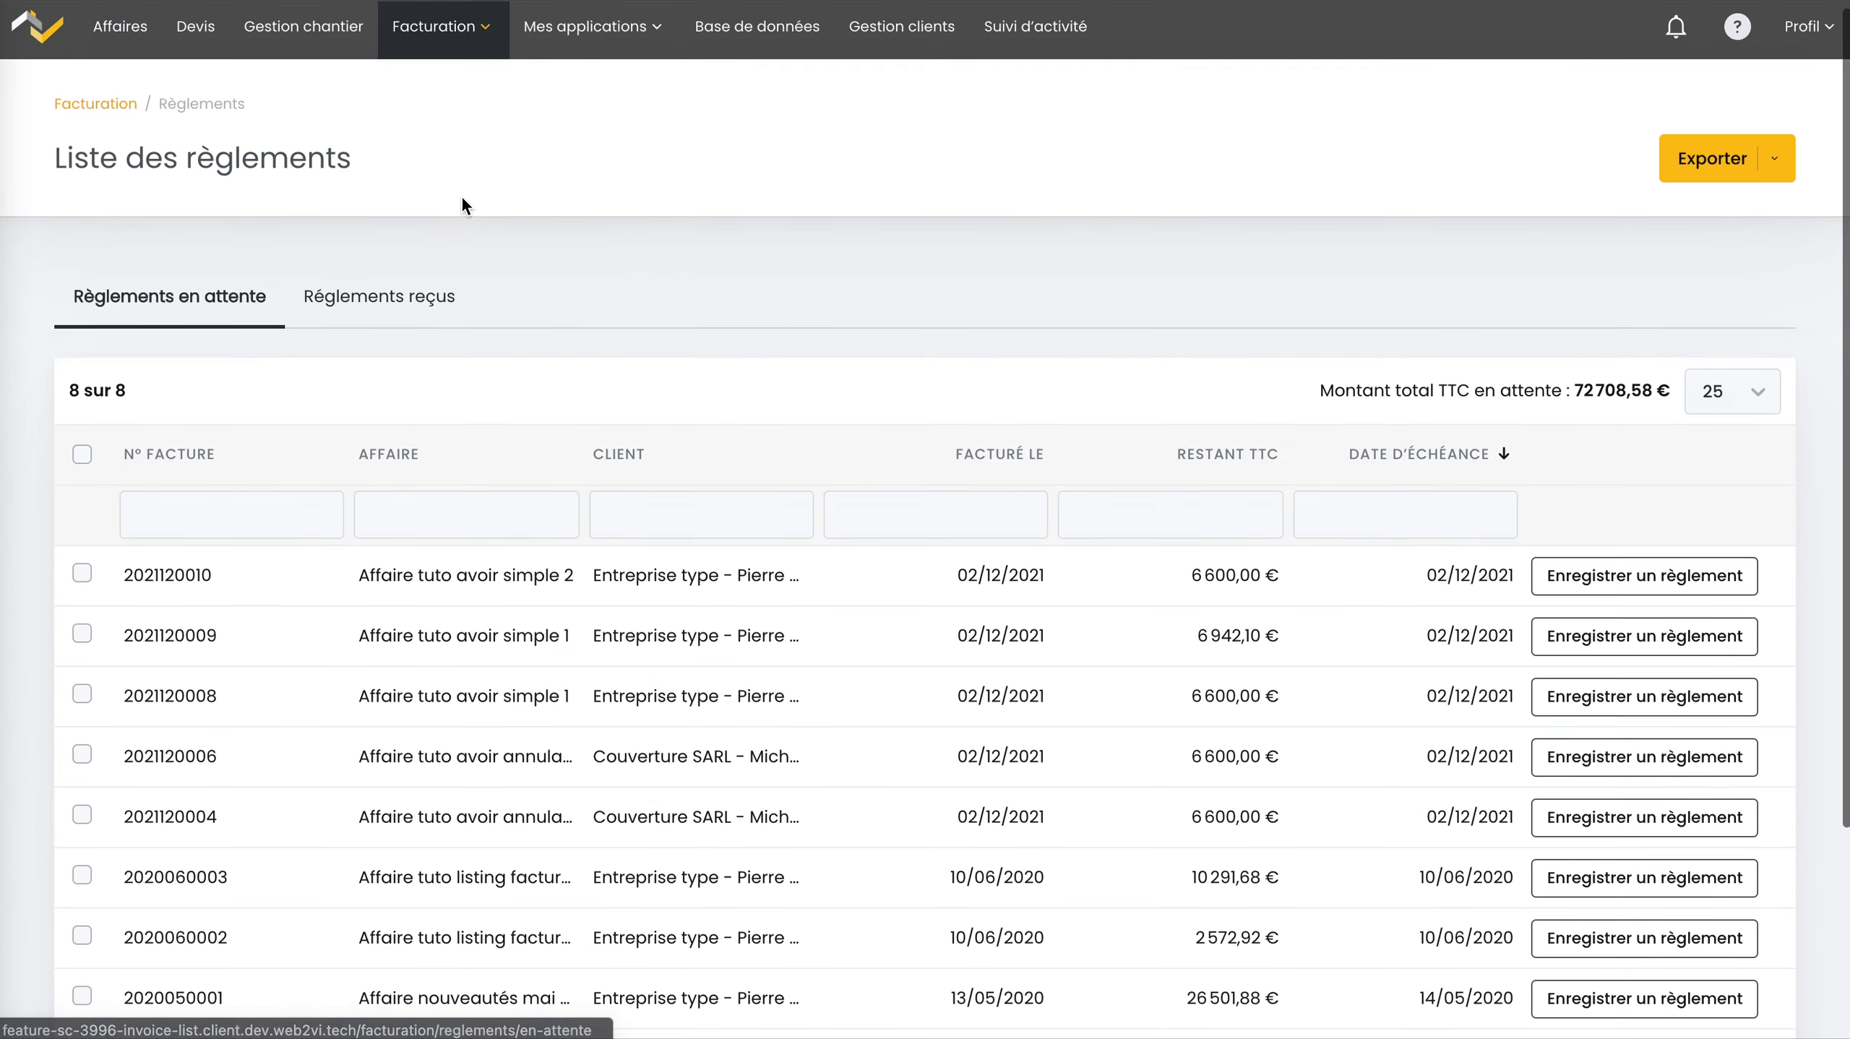
scroll(463, 198, down, 1)
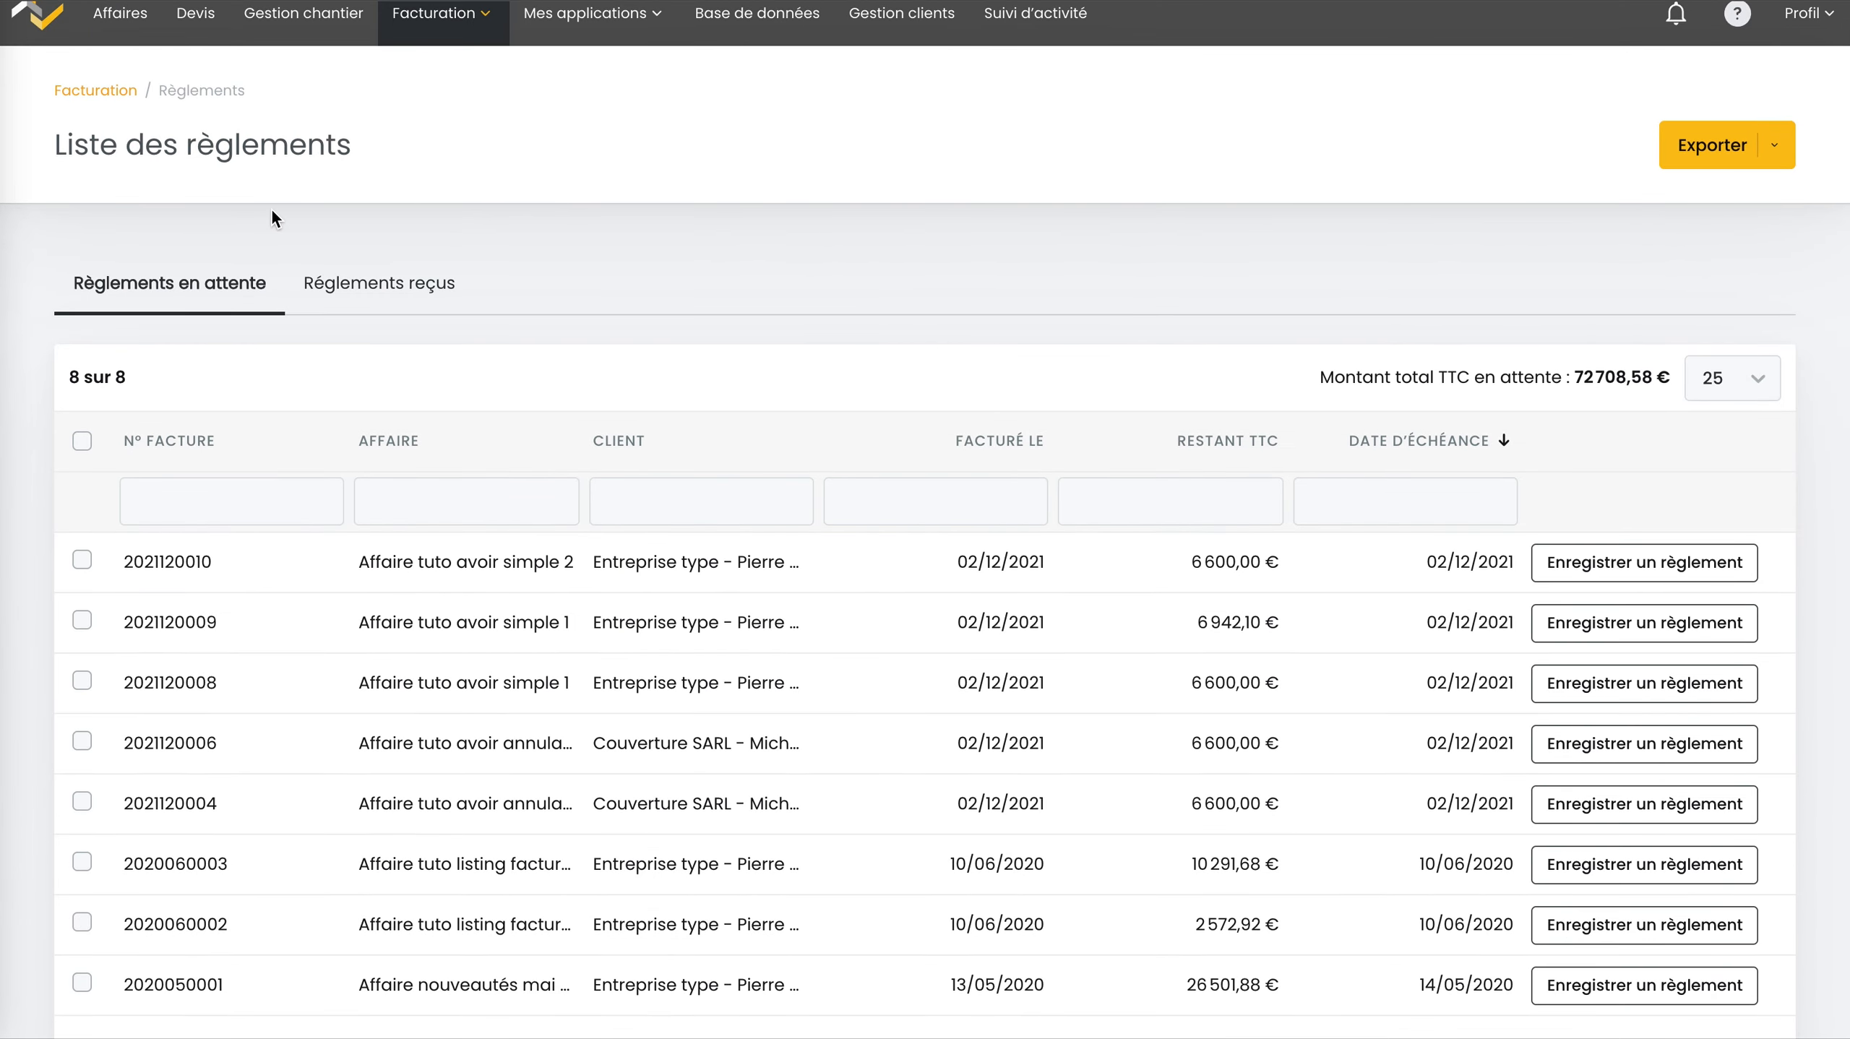
click(466, 501)
text(annulation 1)
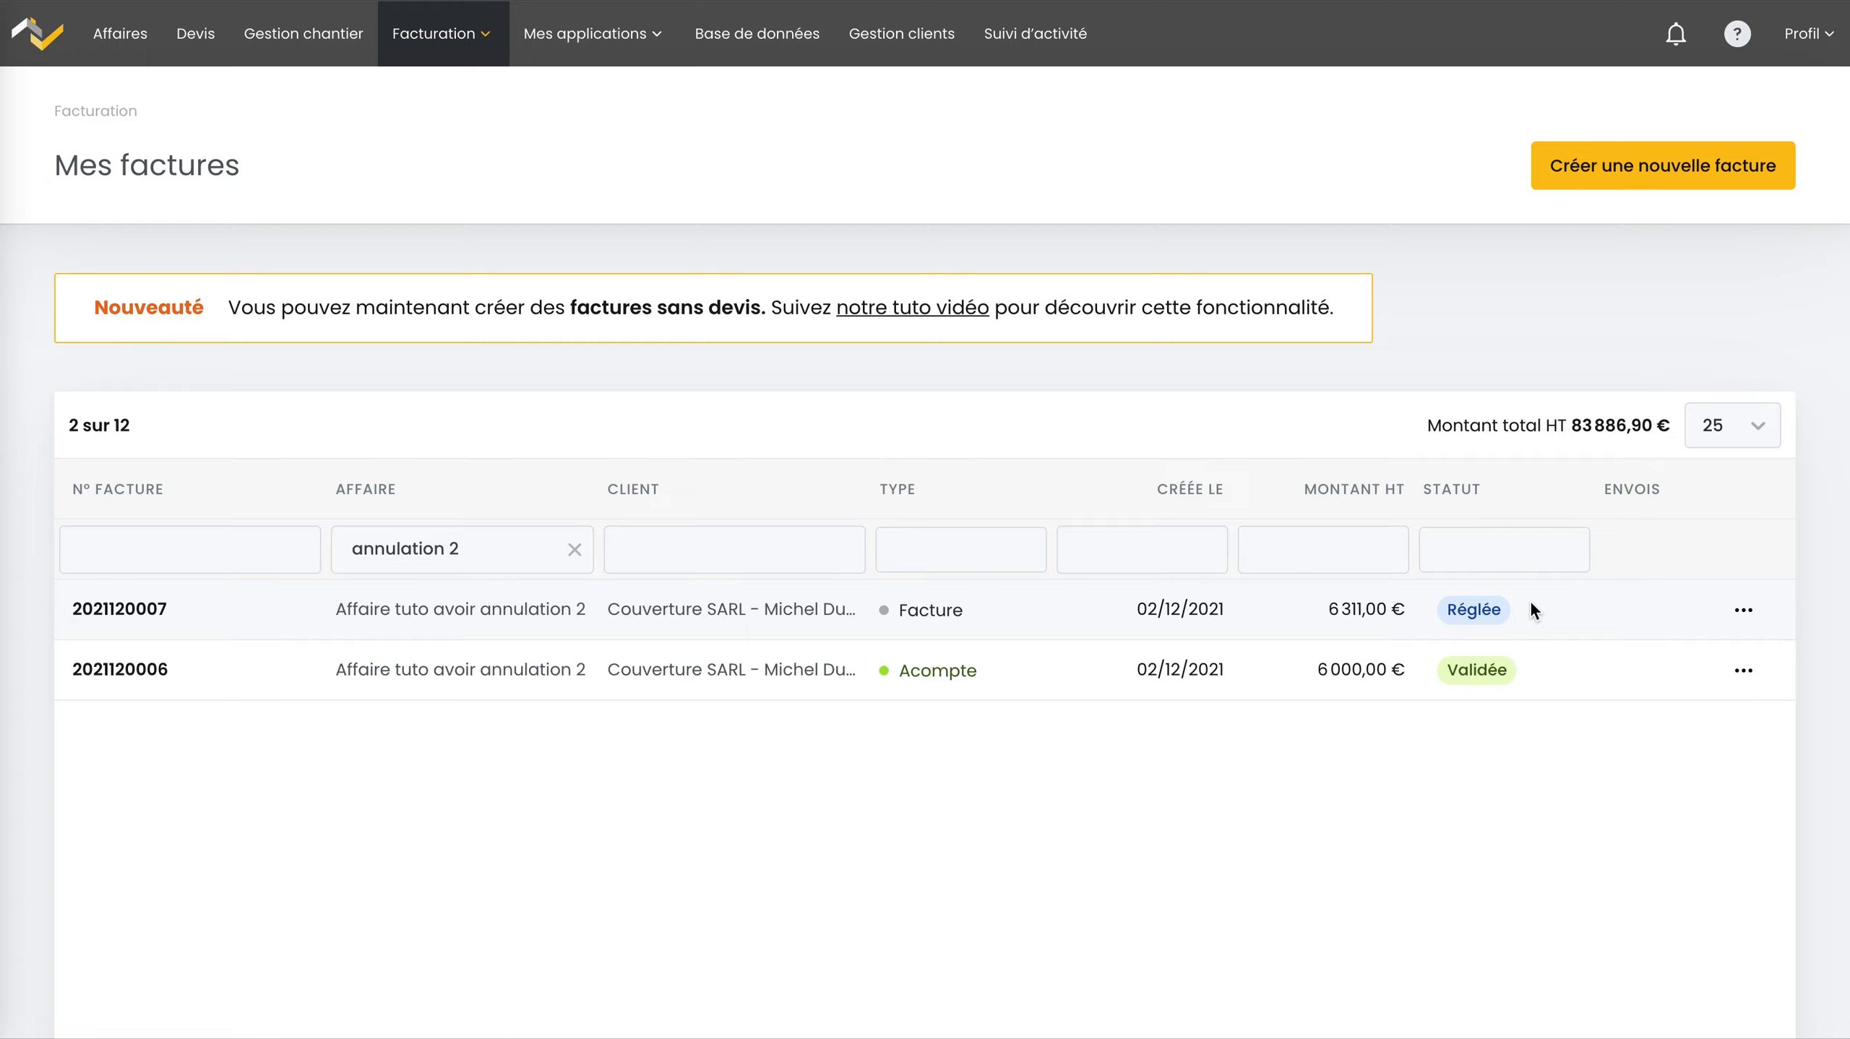
Cancel the paid invoice of Affaire tuto avoir annulation 2 with a cancellation credit note, and validate that credit note.
click(1744, 613)
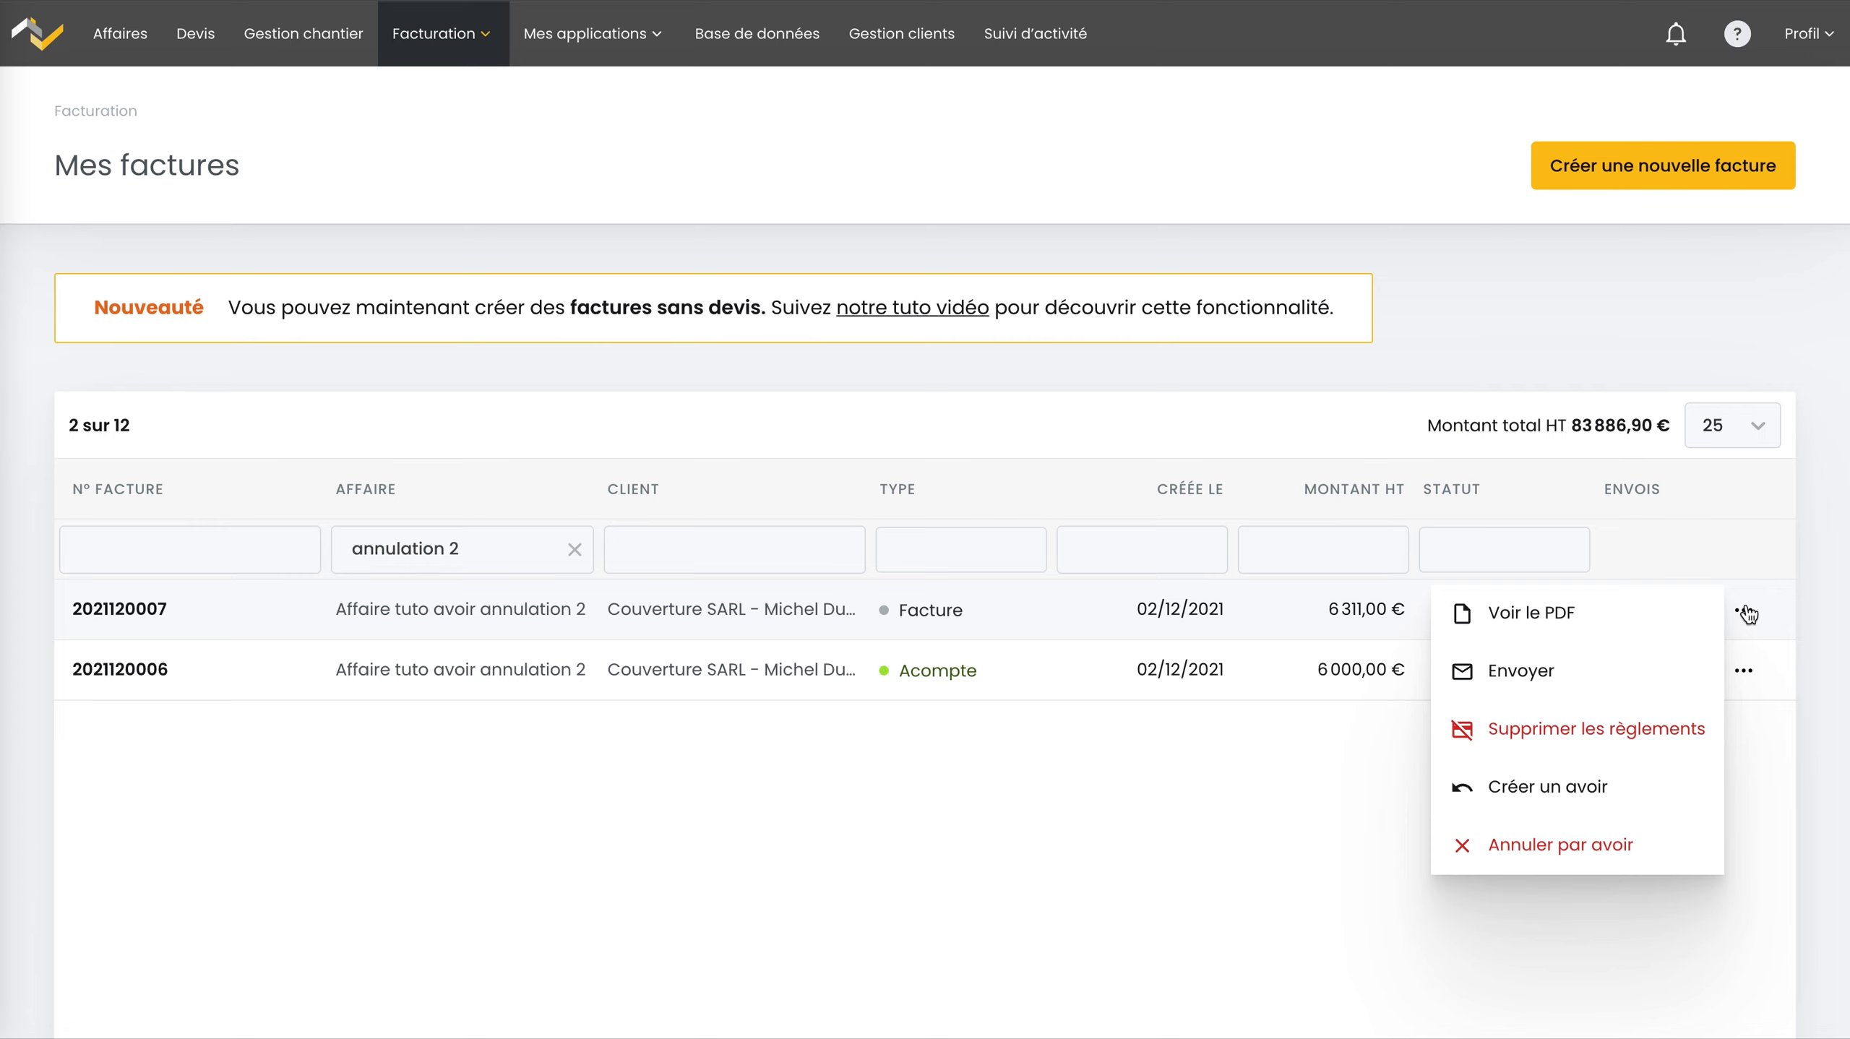
click(1663, 851)
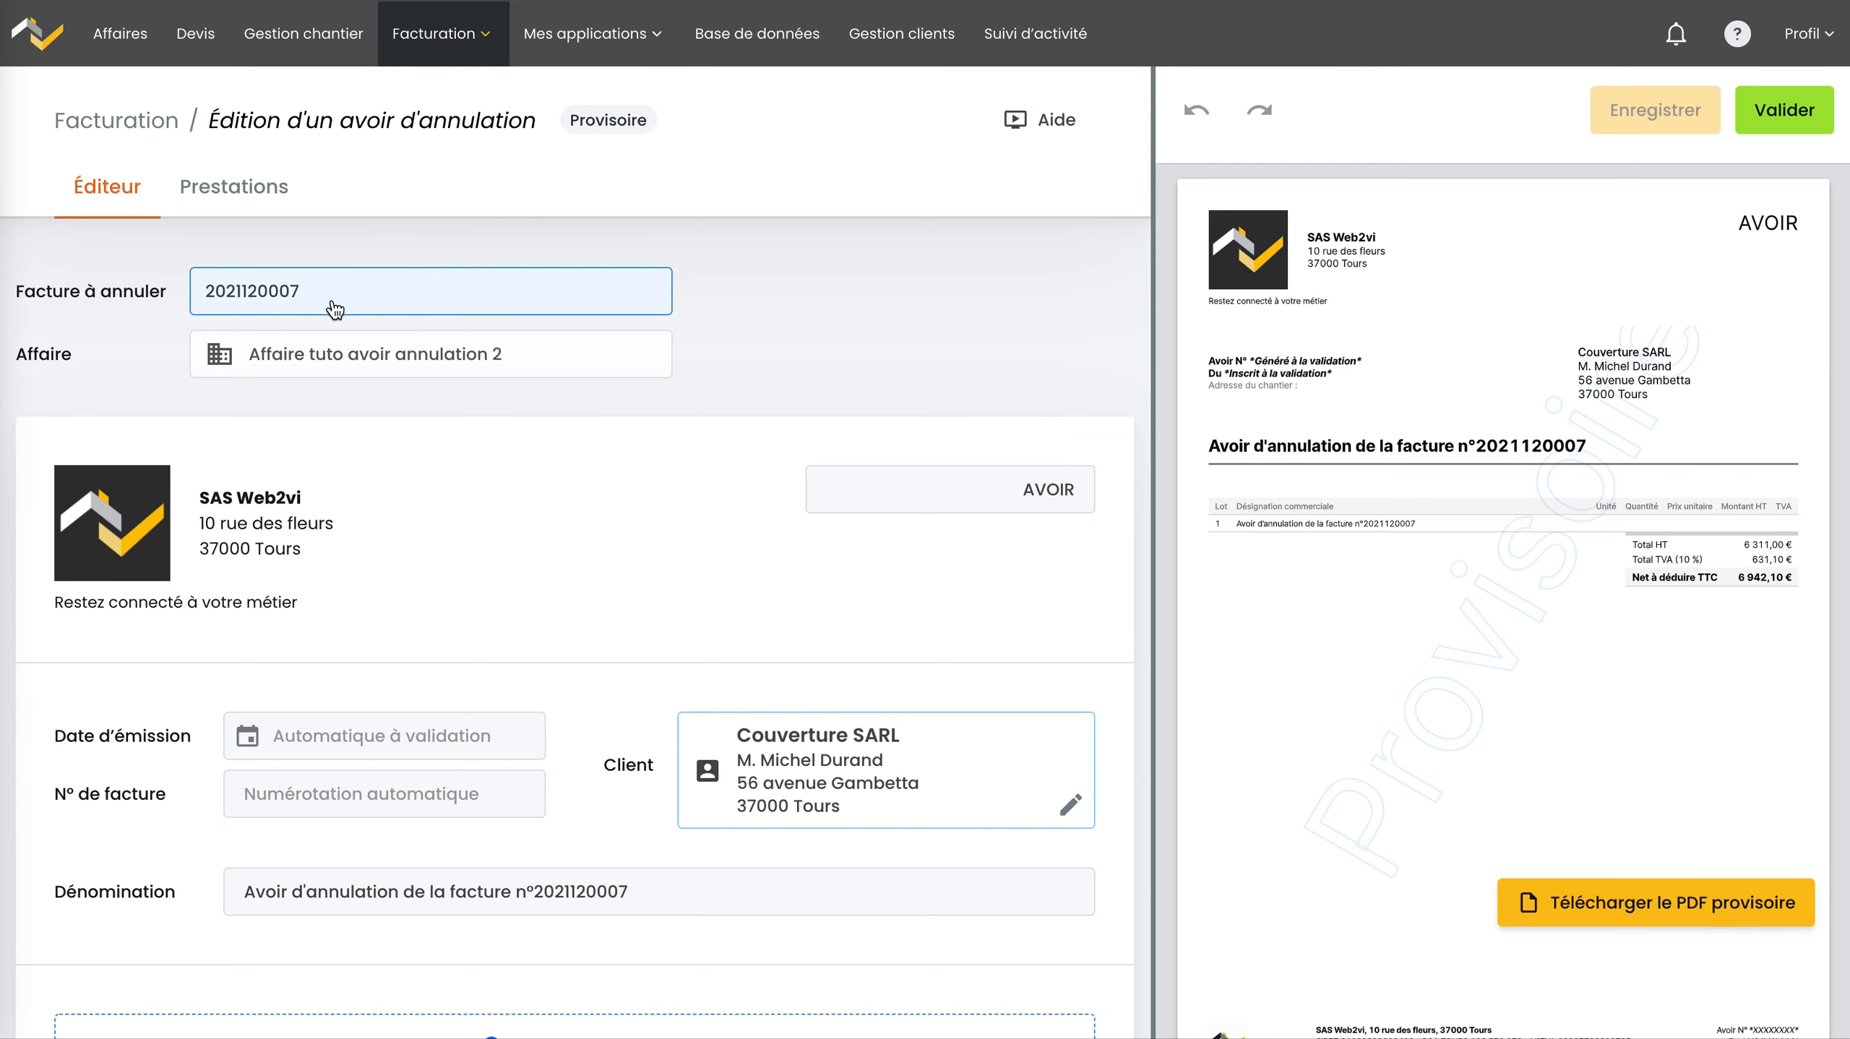
scroll(359, 364, down, 10)
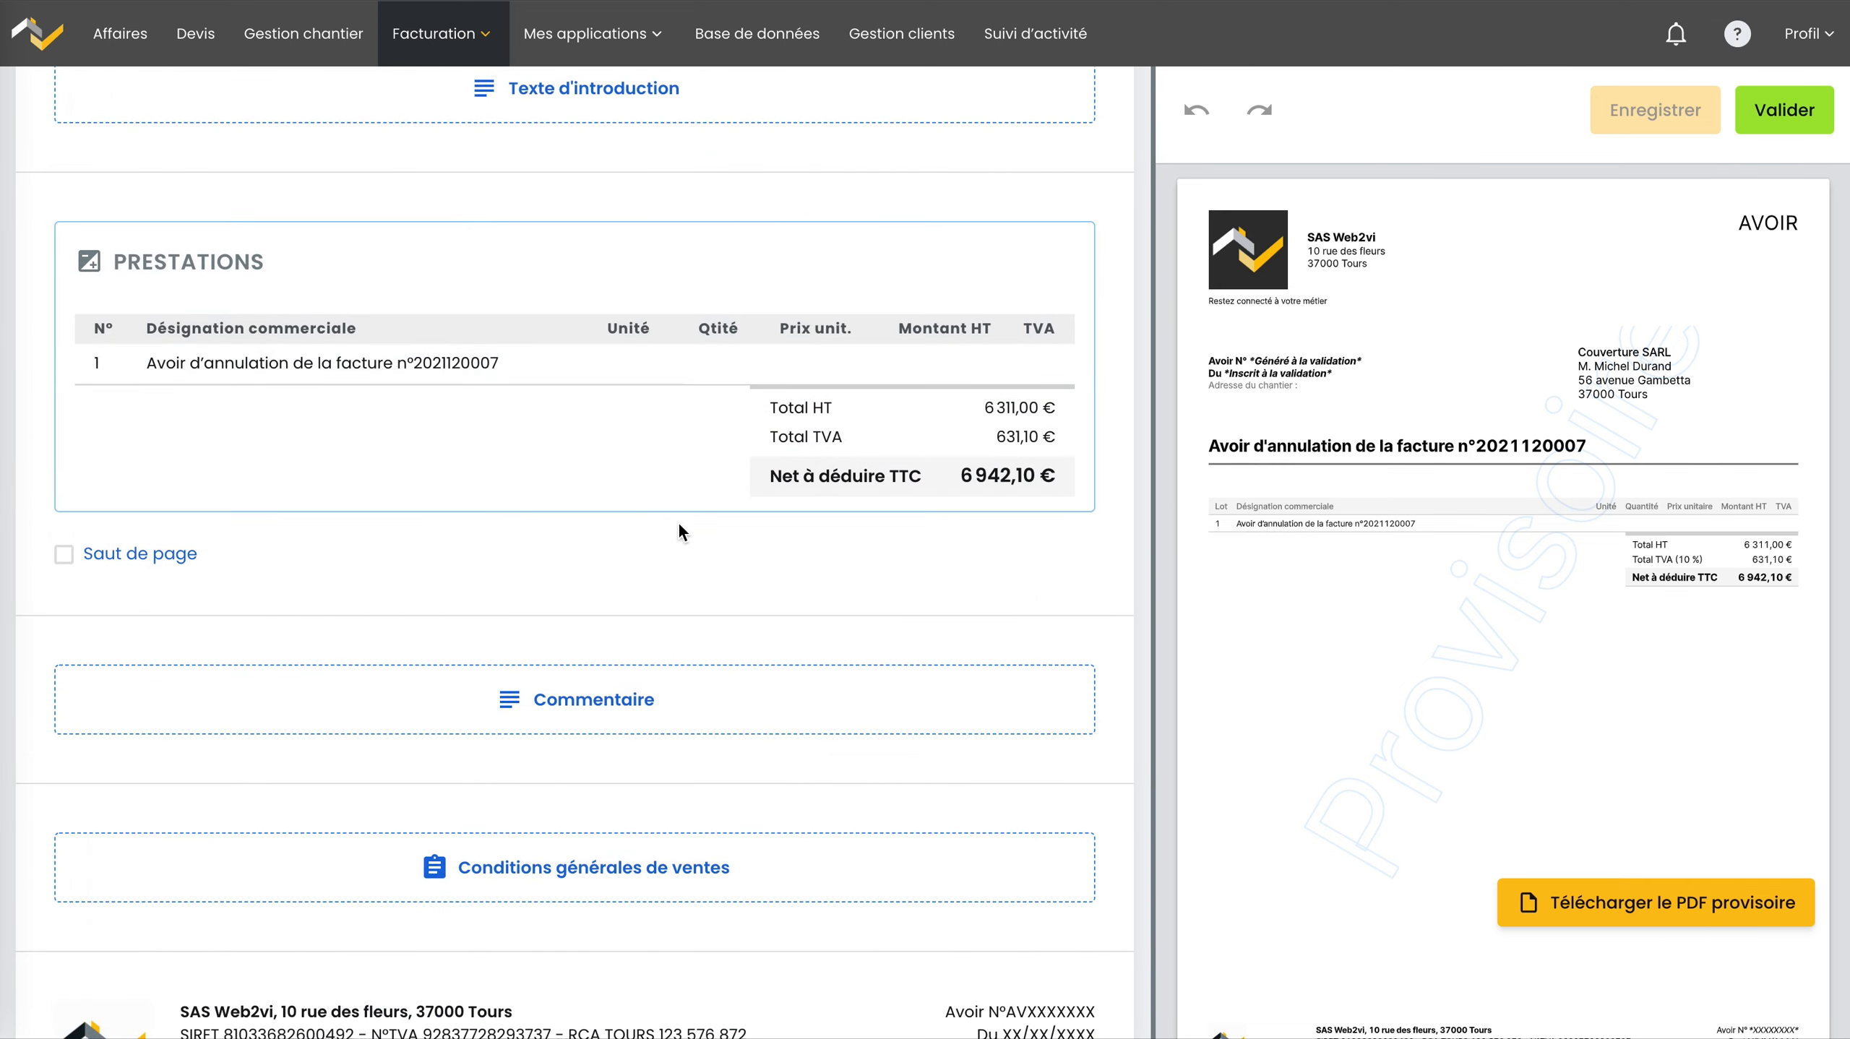
scroll(688, 521, up, 10)
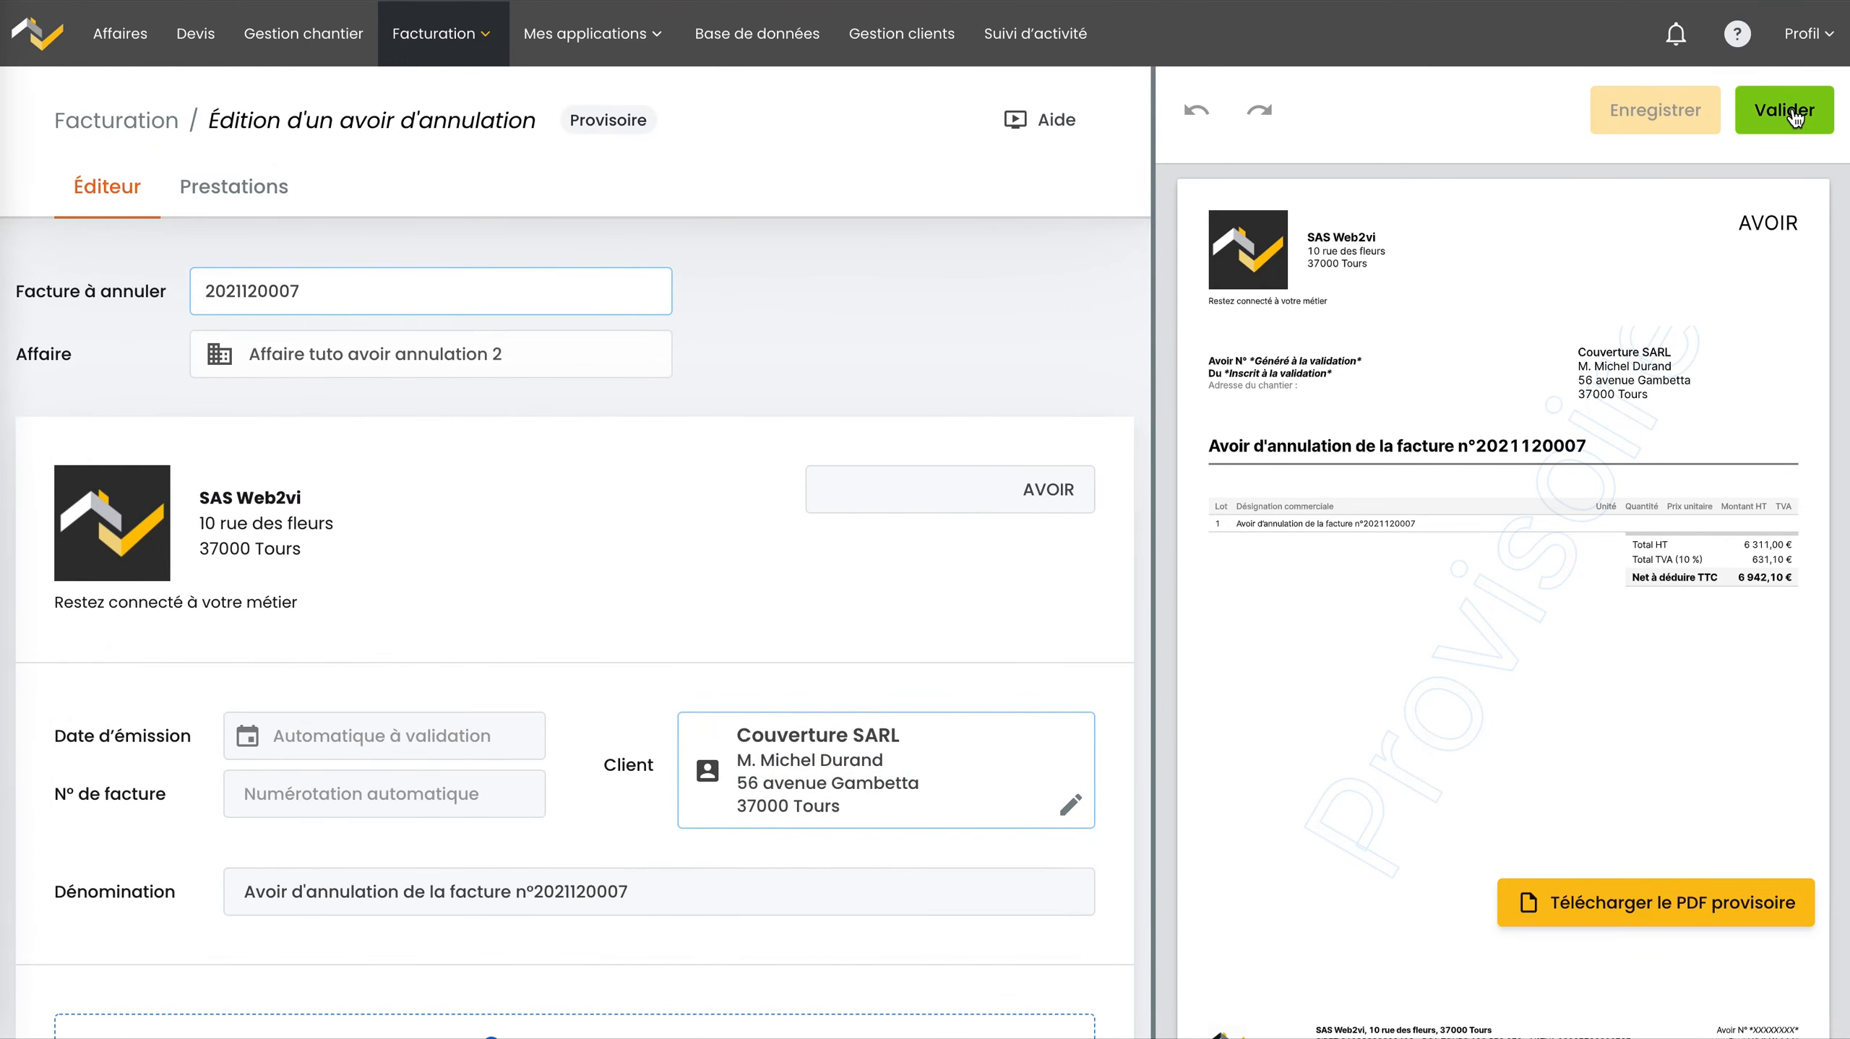
click(1793, 115)
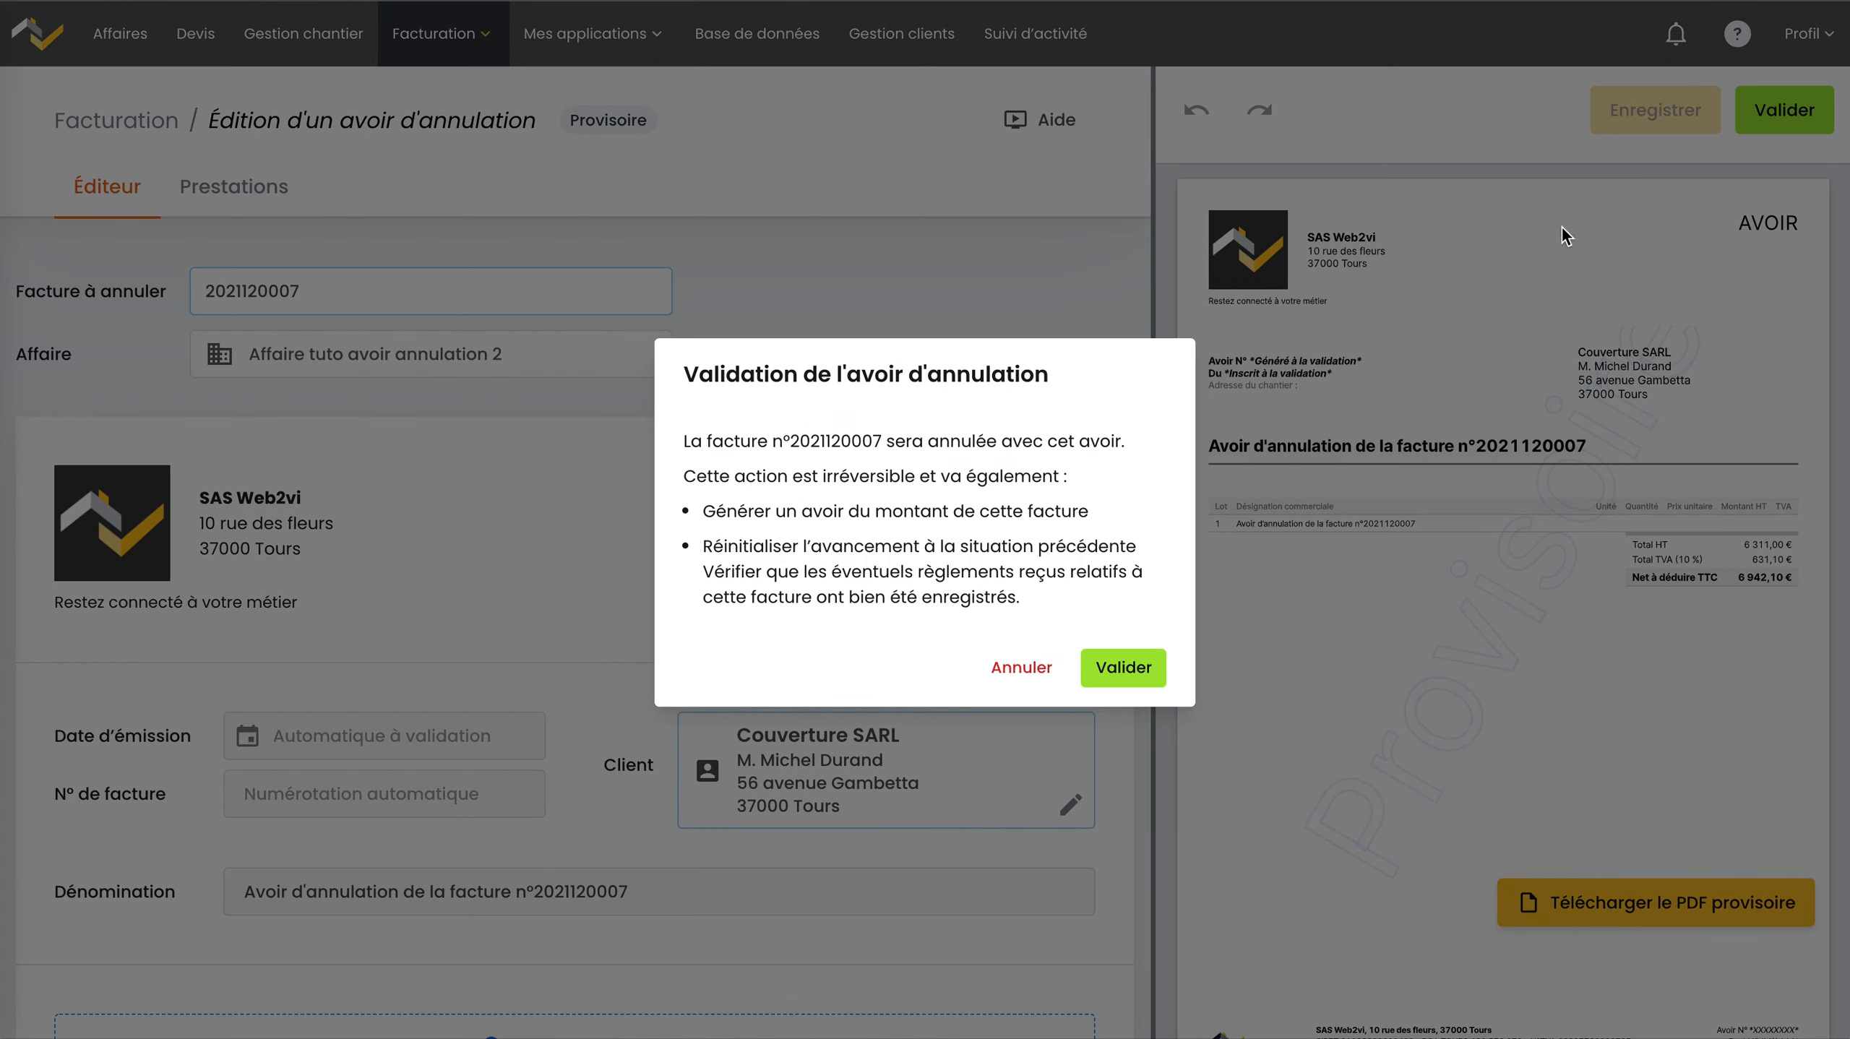
click(1139, 658)
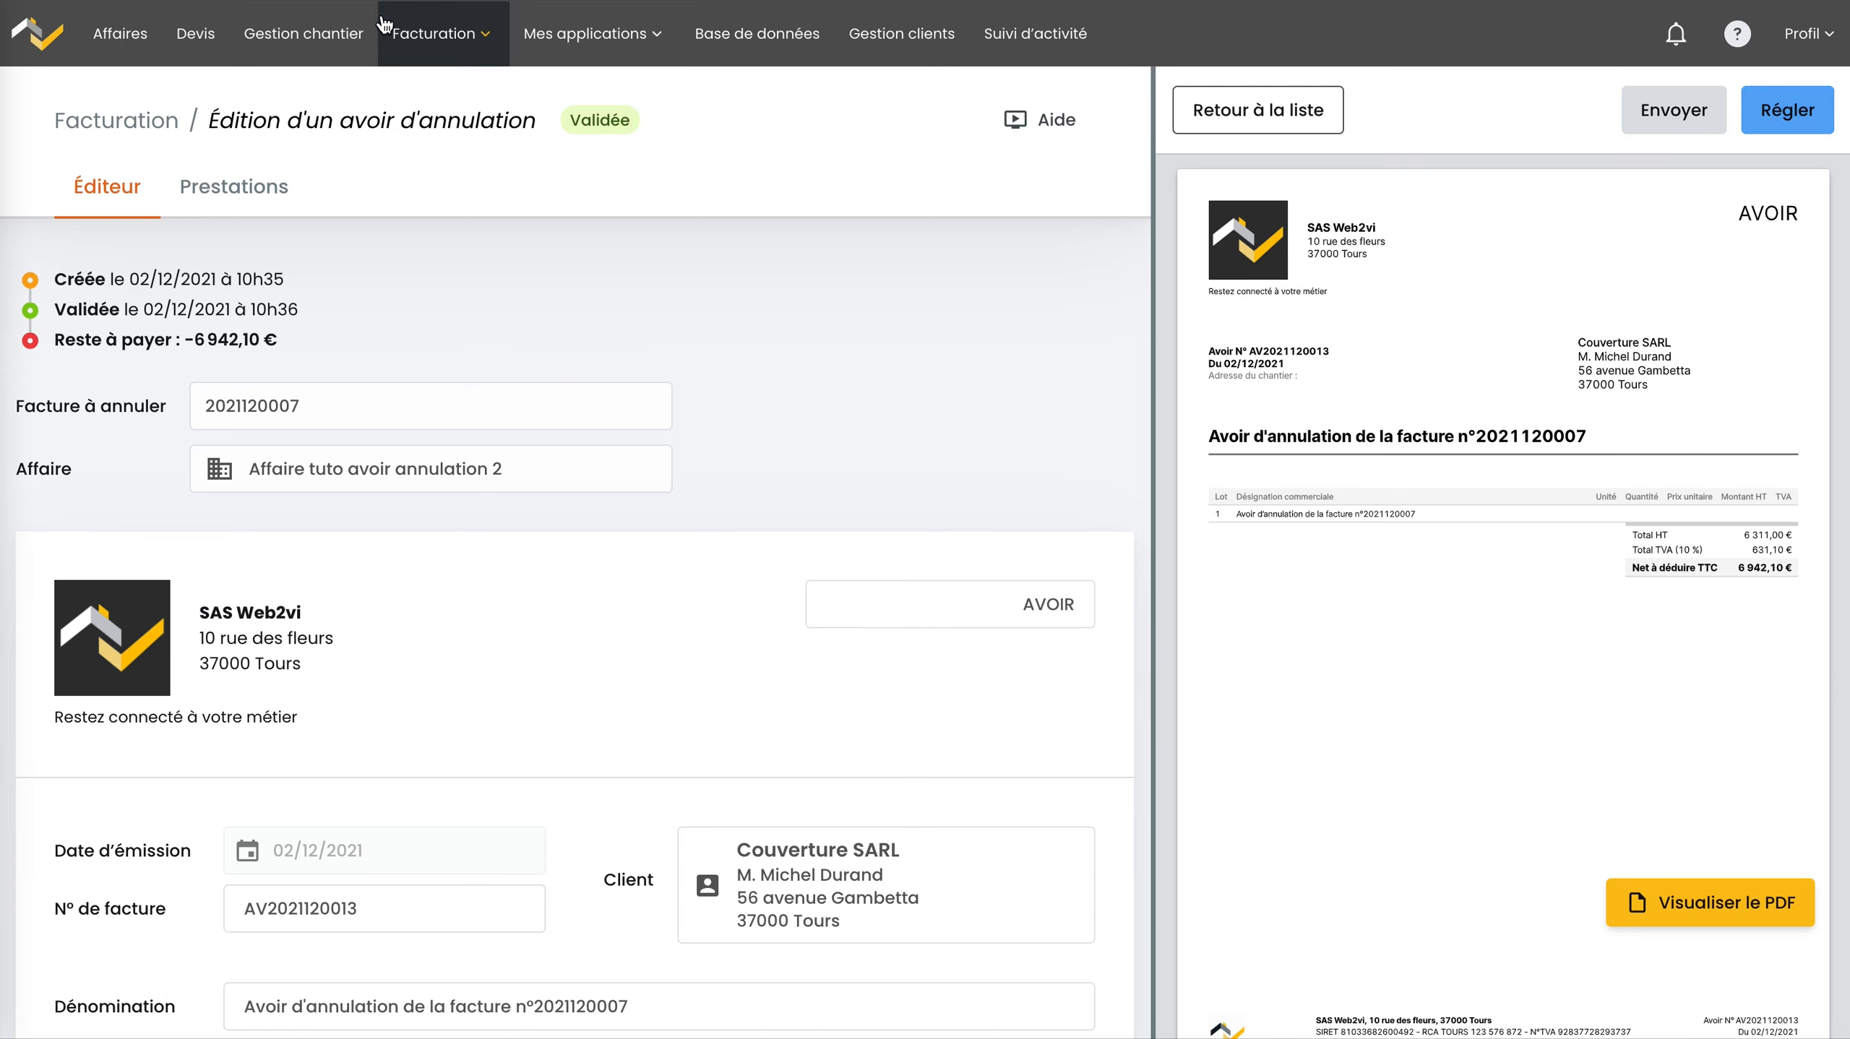
Check the pending and received payments for the affair "annulation 2" in the payments list.
click(436, 45)
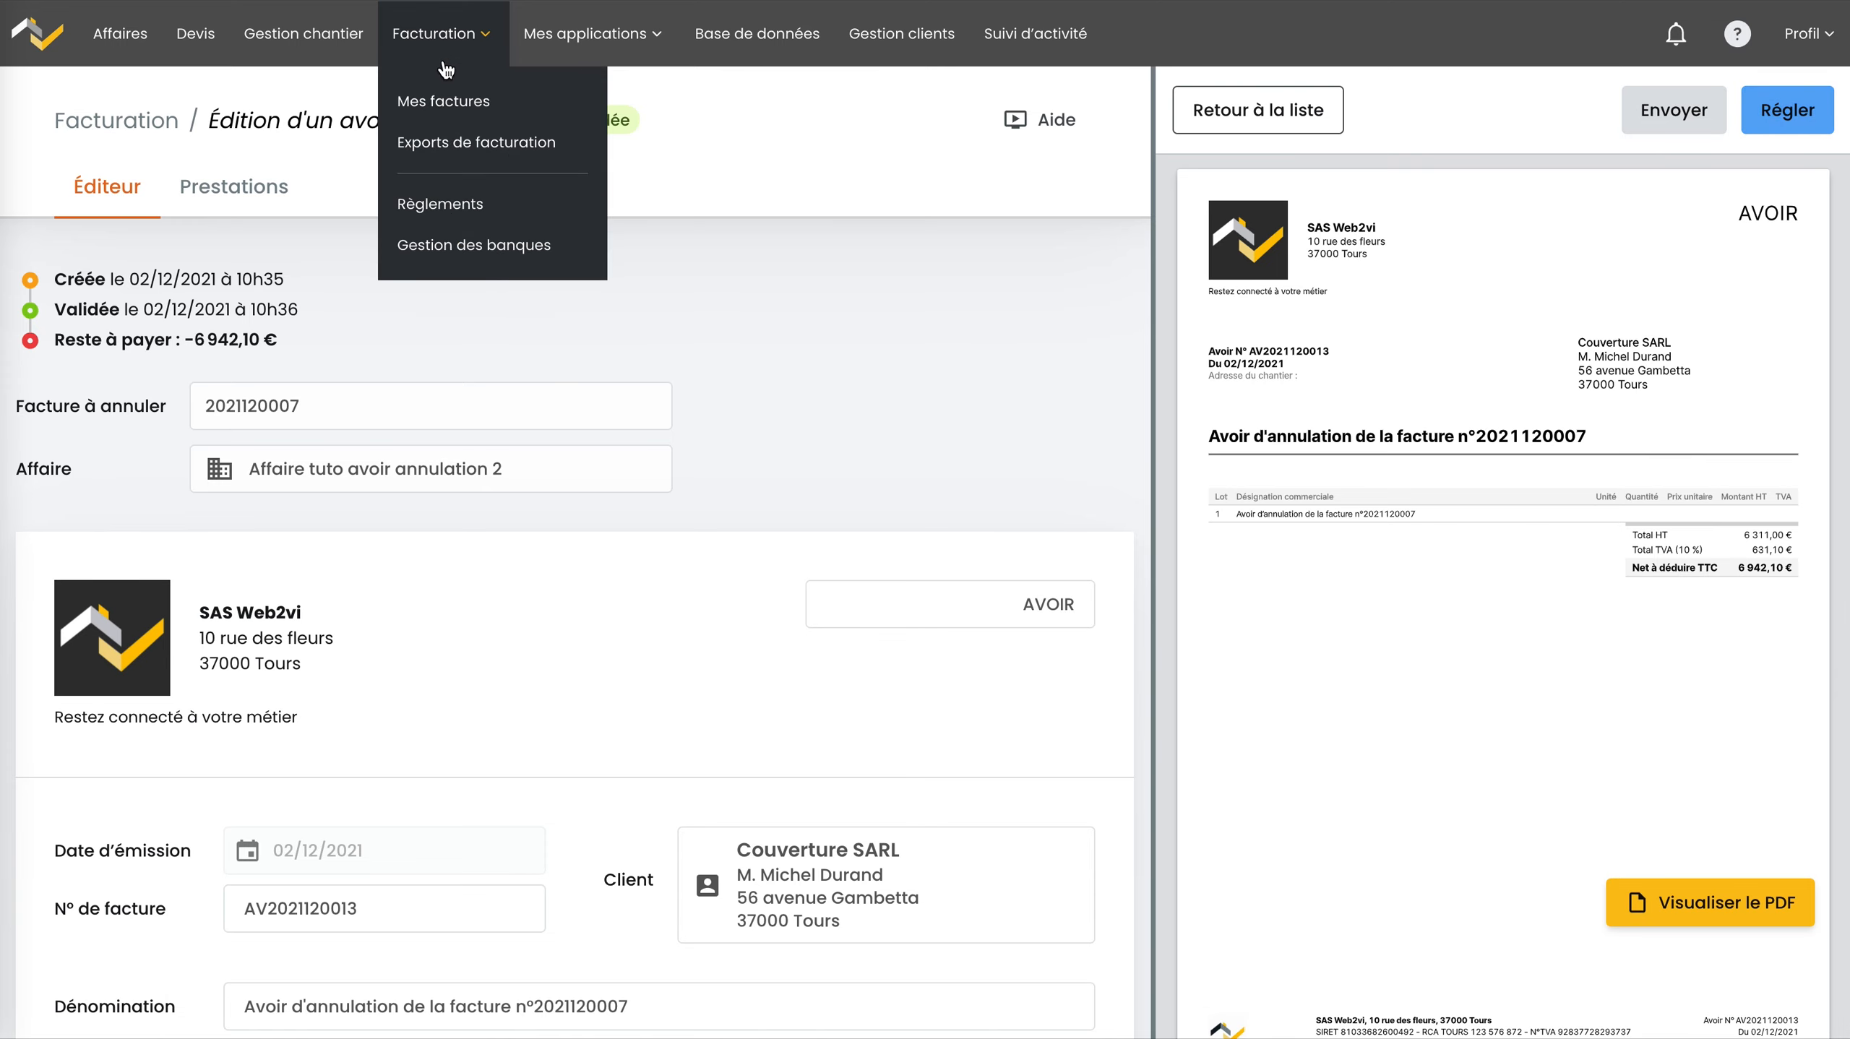
click(457, 206)
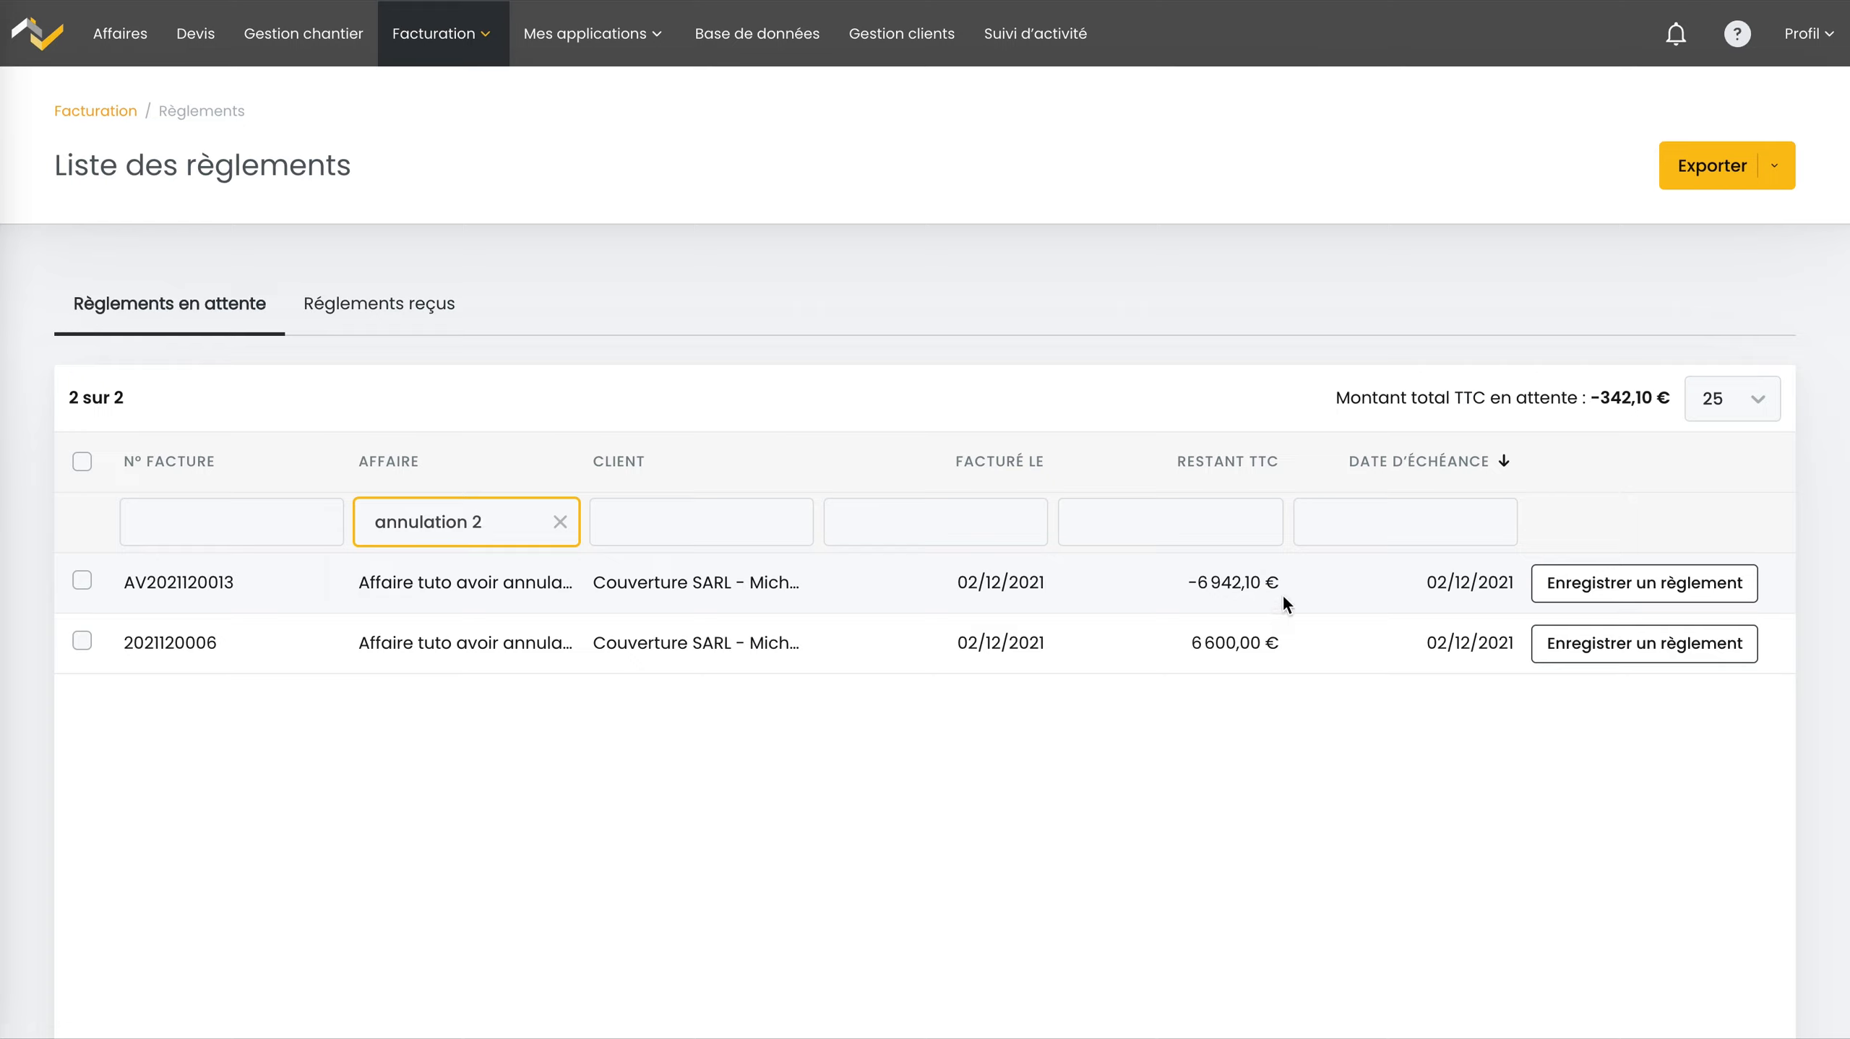
click(358, 320)
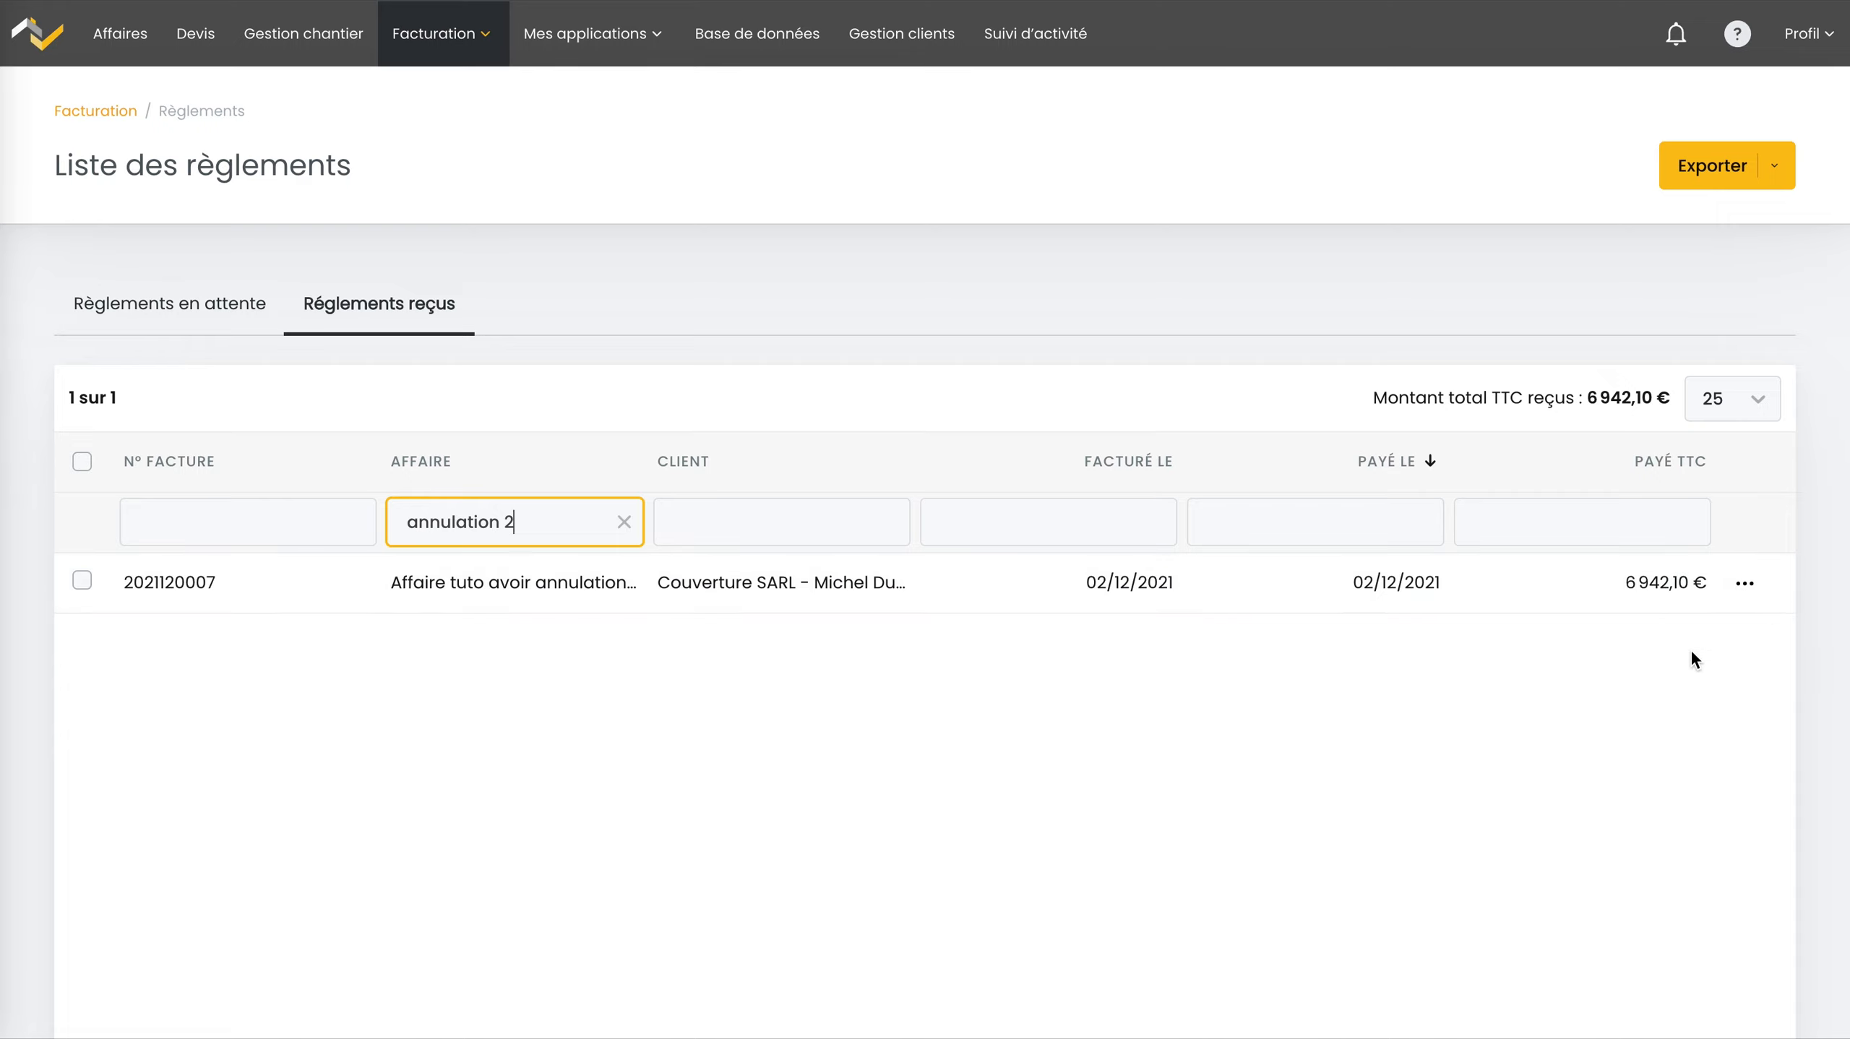
click(260, 320)
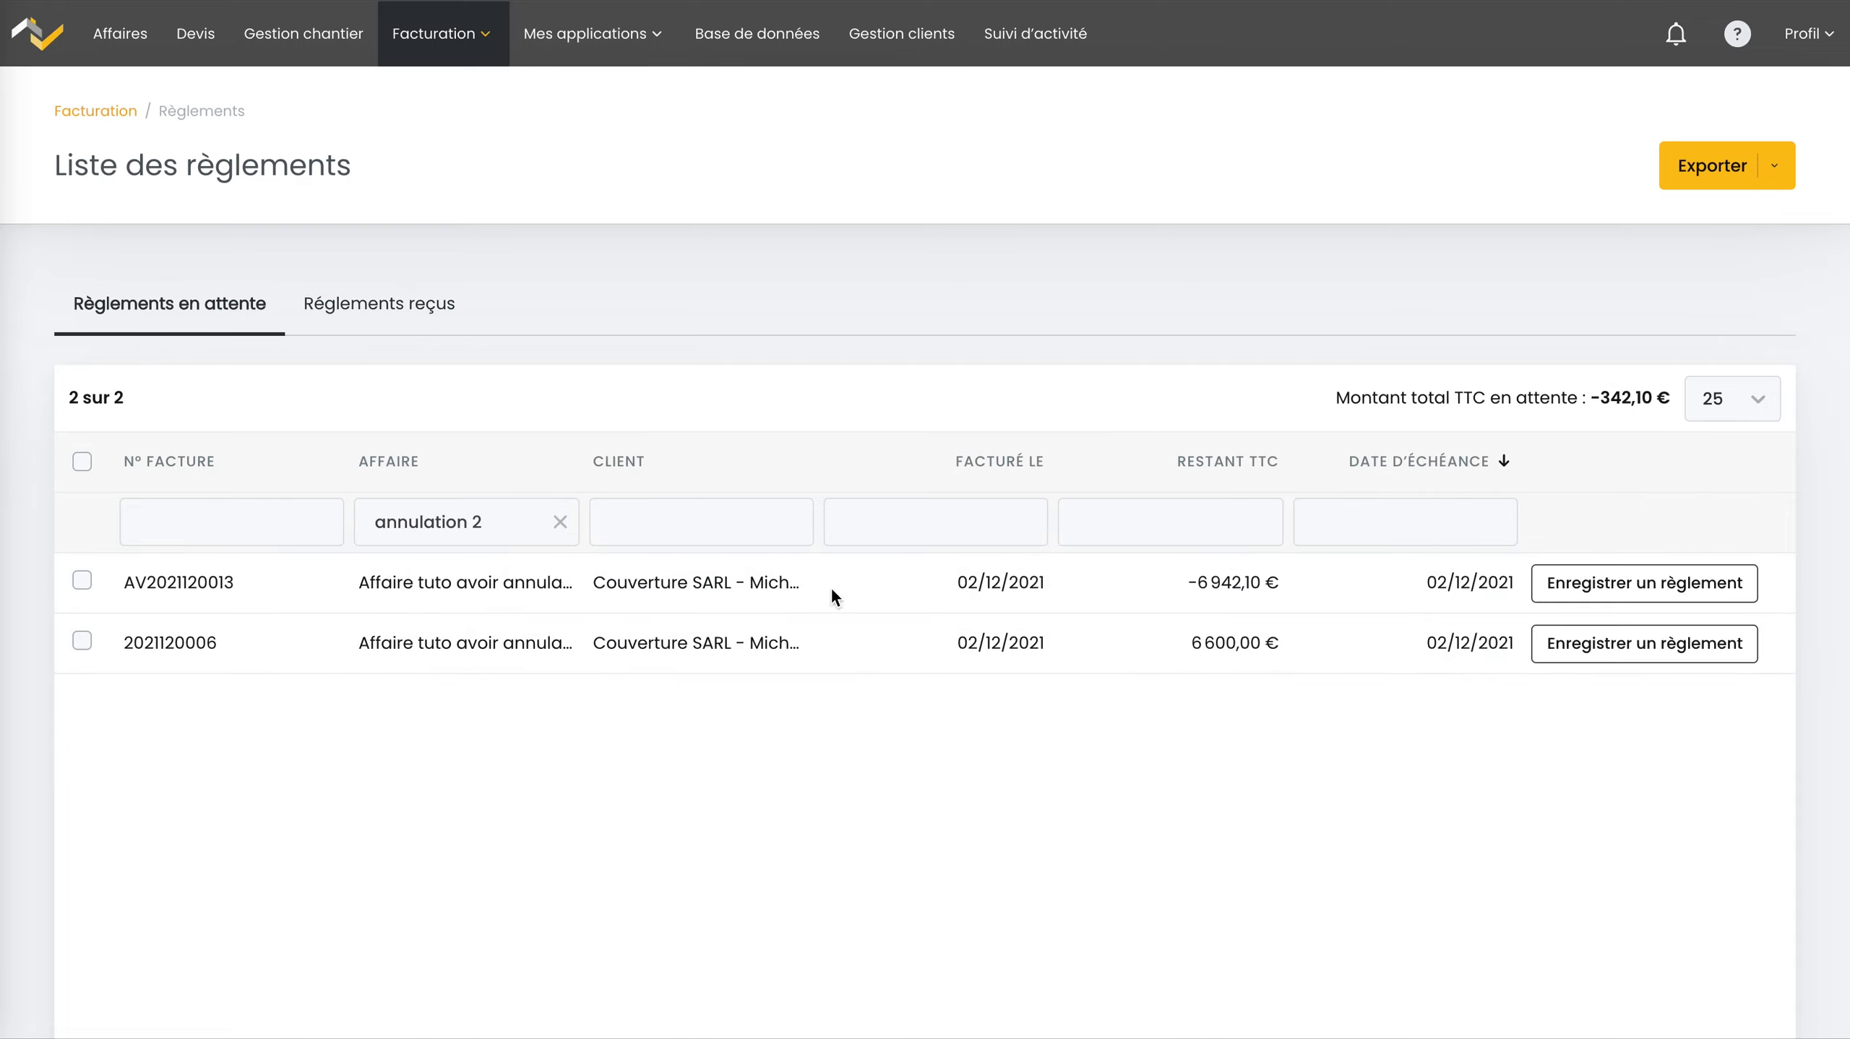
Record the refund payment for the cancellation credit note of Affaire tuto avoir annulation 2, with Chèque as the payment method.
click(1549, 586)
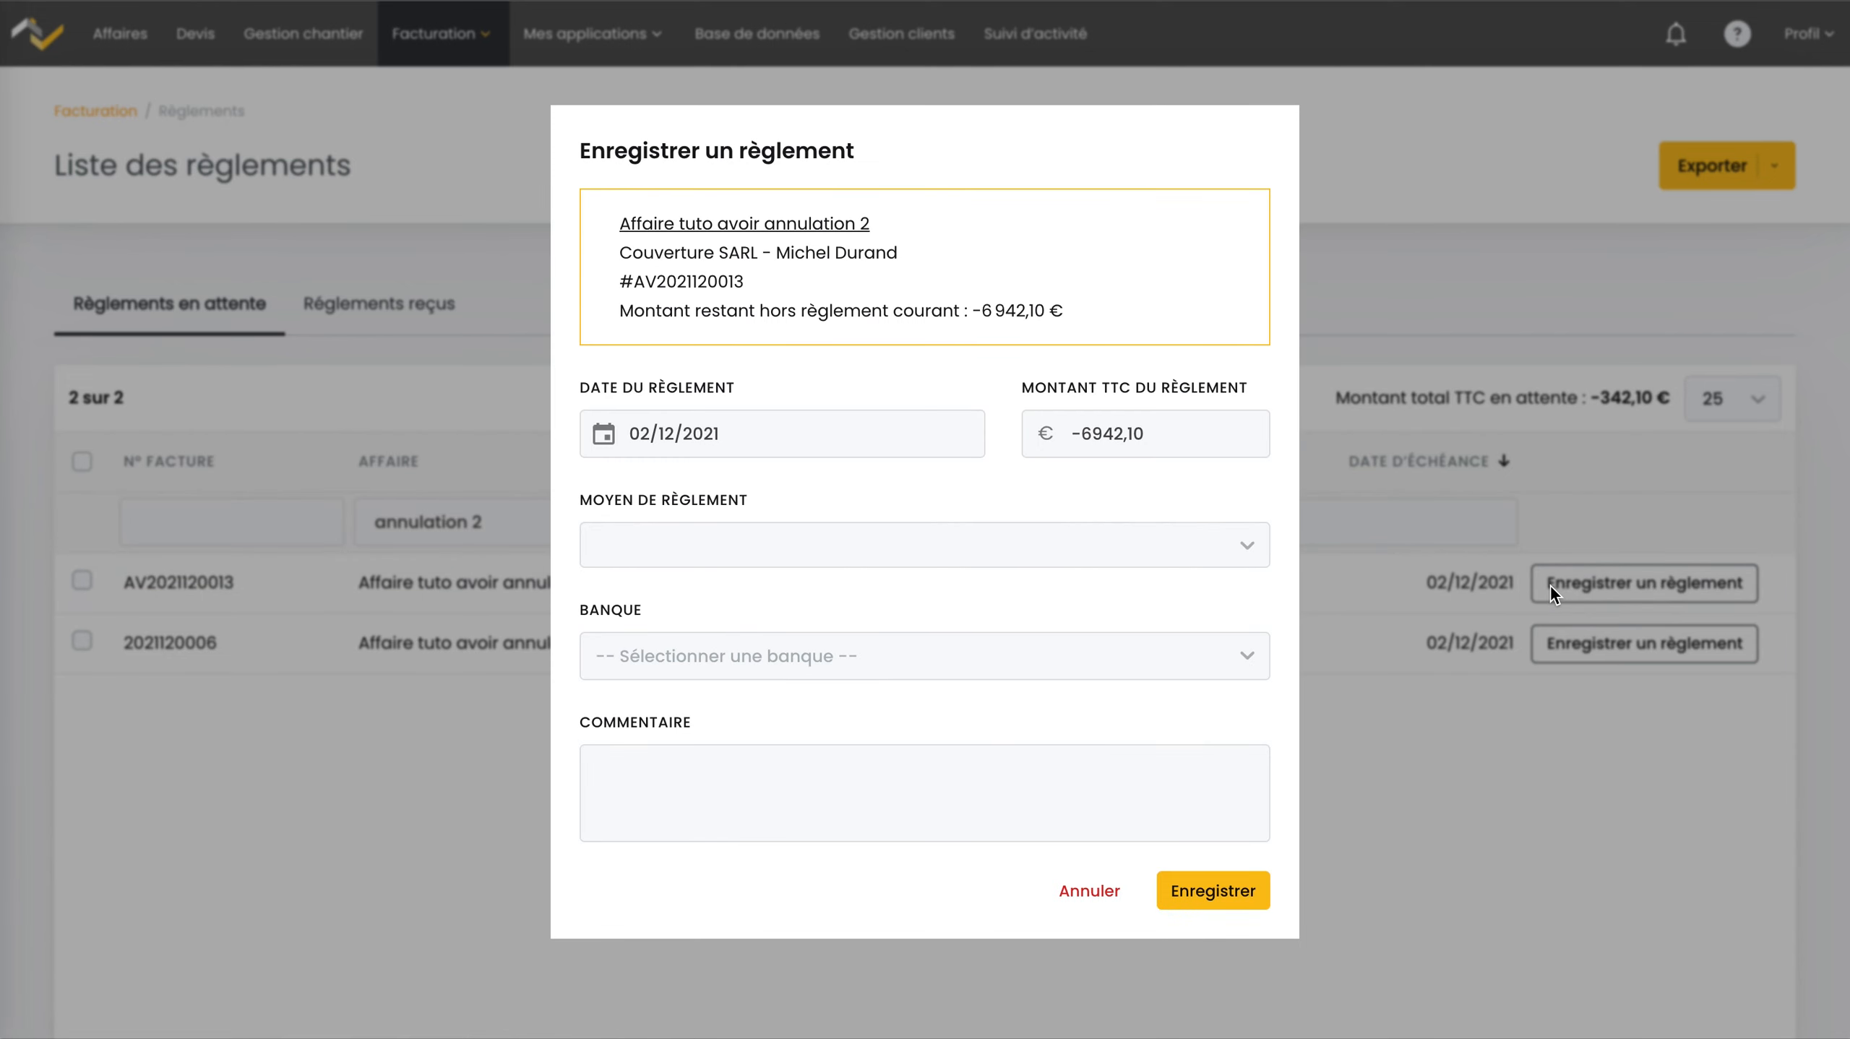
click(788, 540)
click(748, 612)
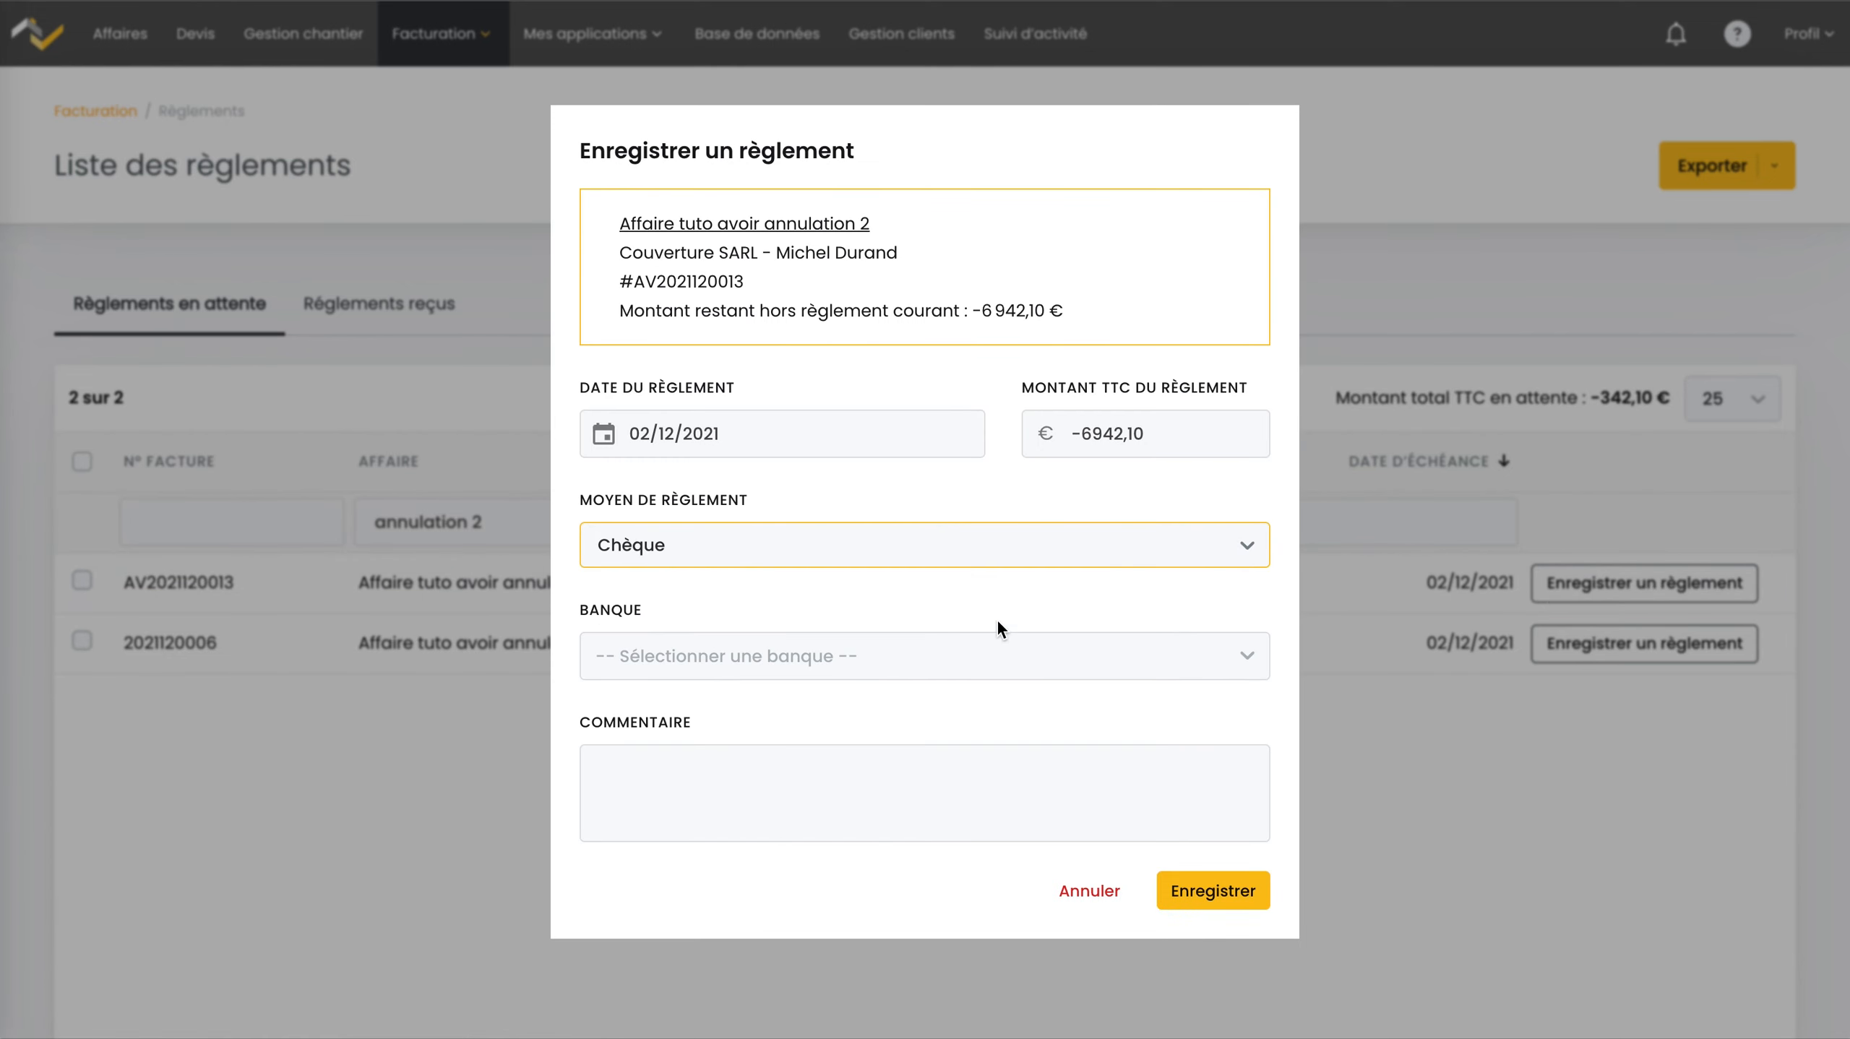
click(1225, 890)
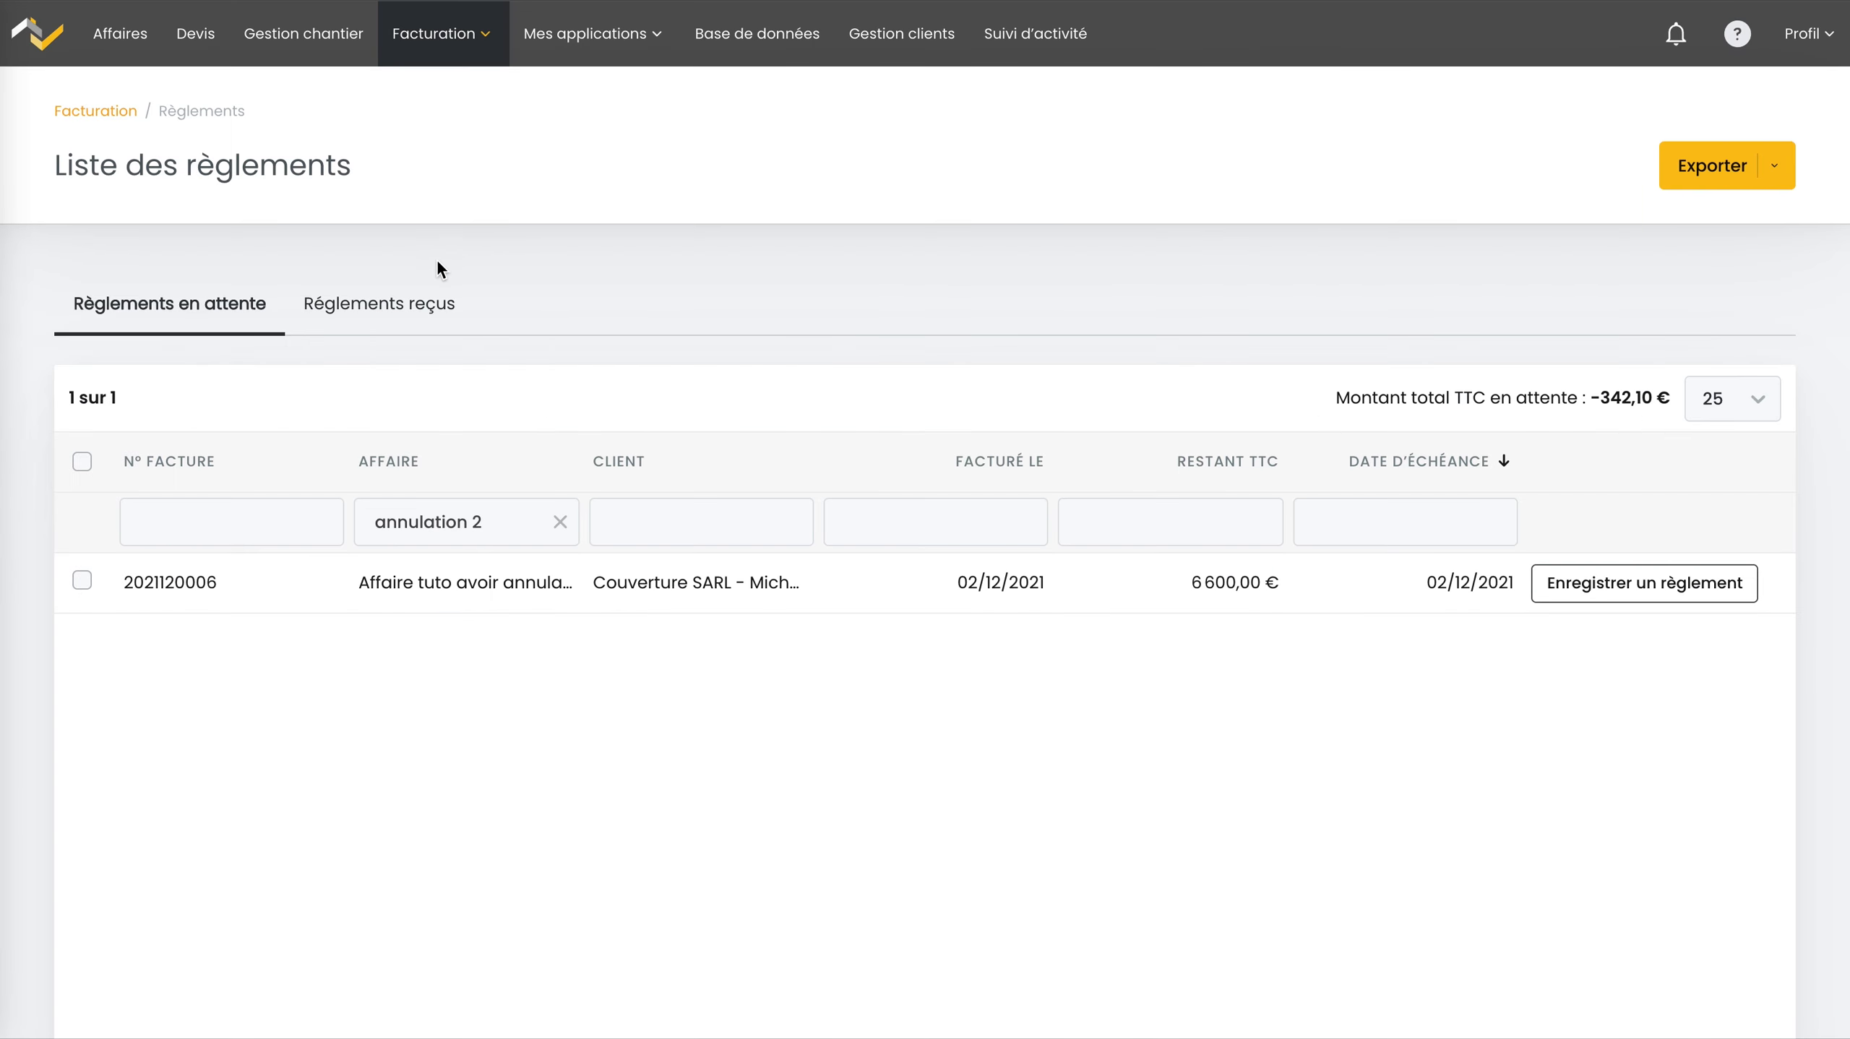
Check the received payments for the affair "annulation 2" and return to the list of invoices.
click(373, 306)
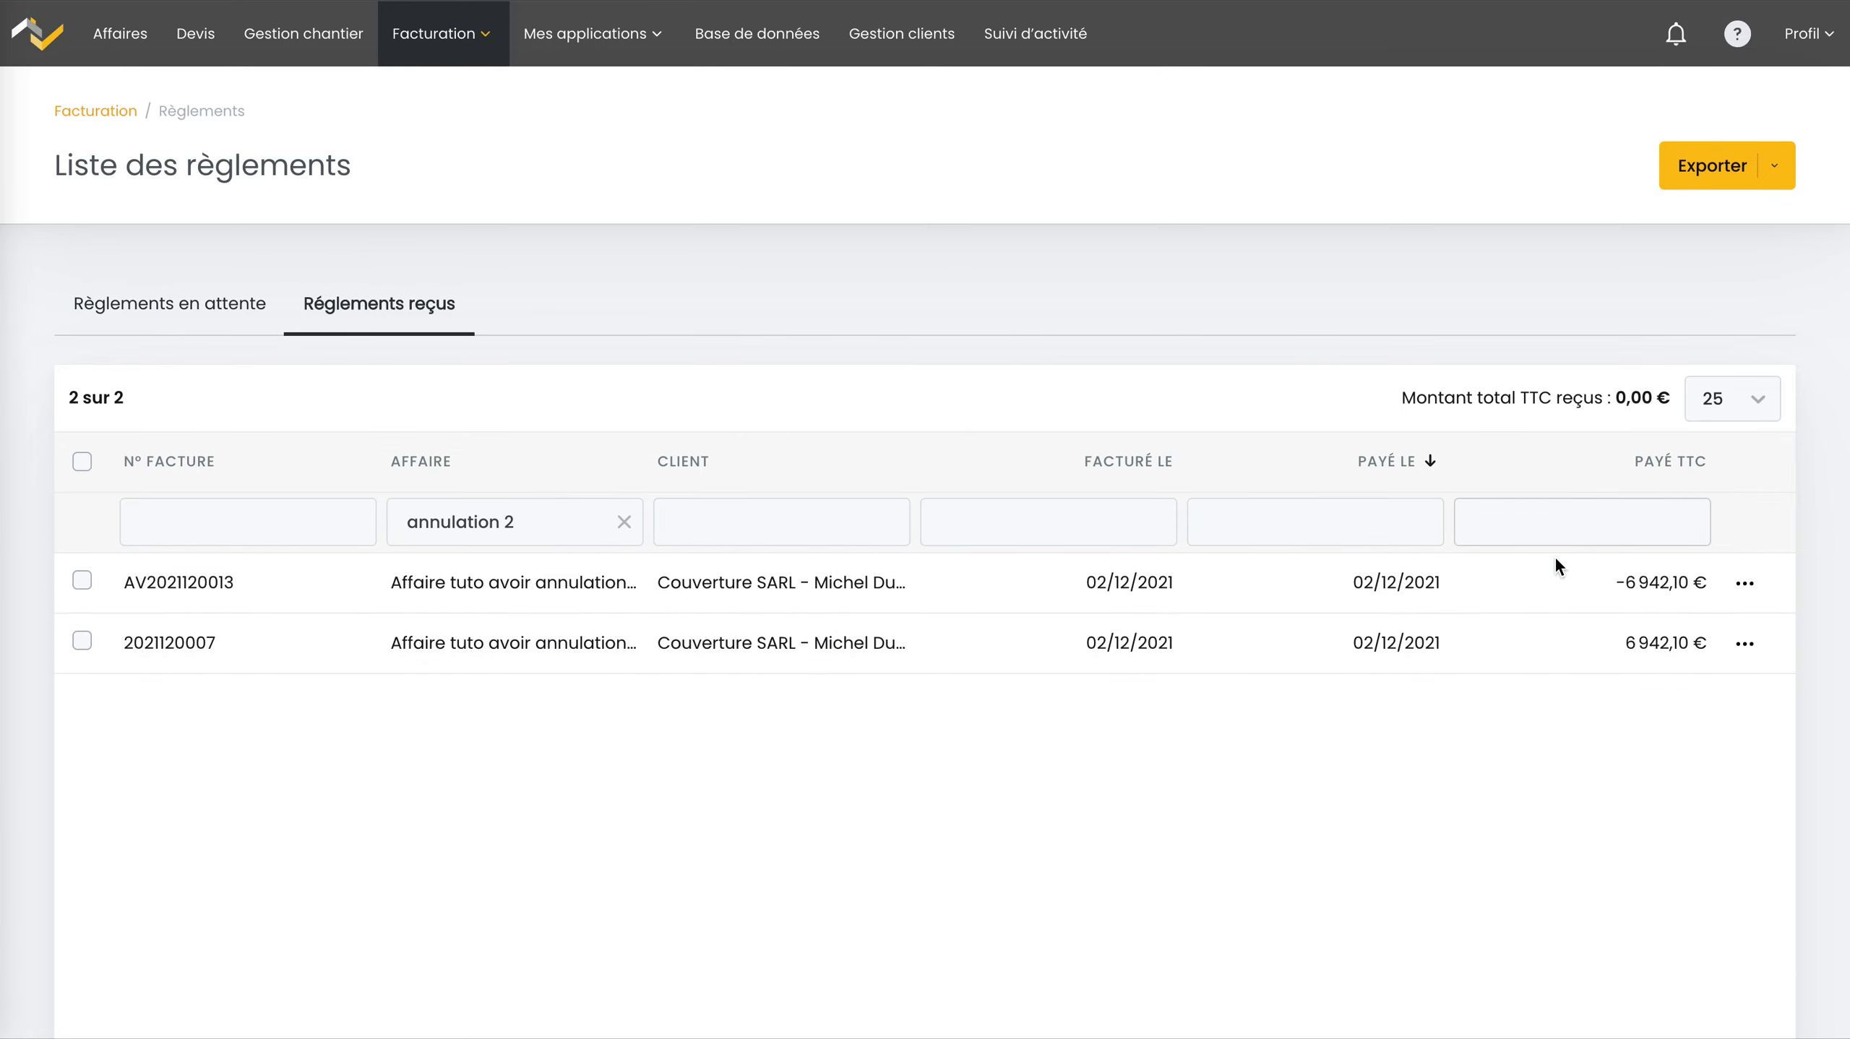
click(436, 34)
click(454, 98)
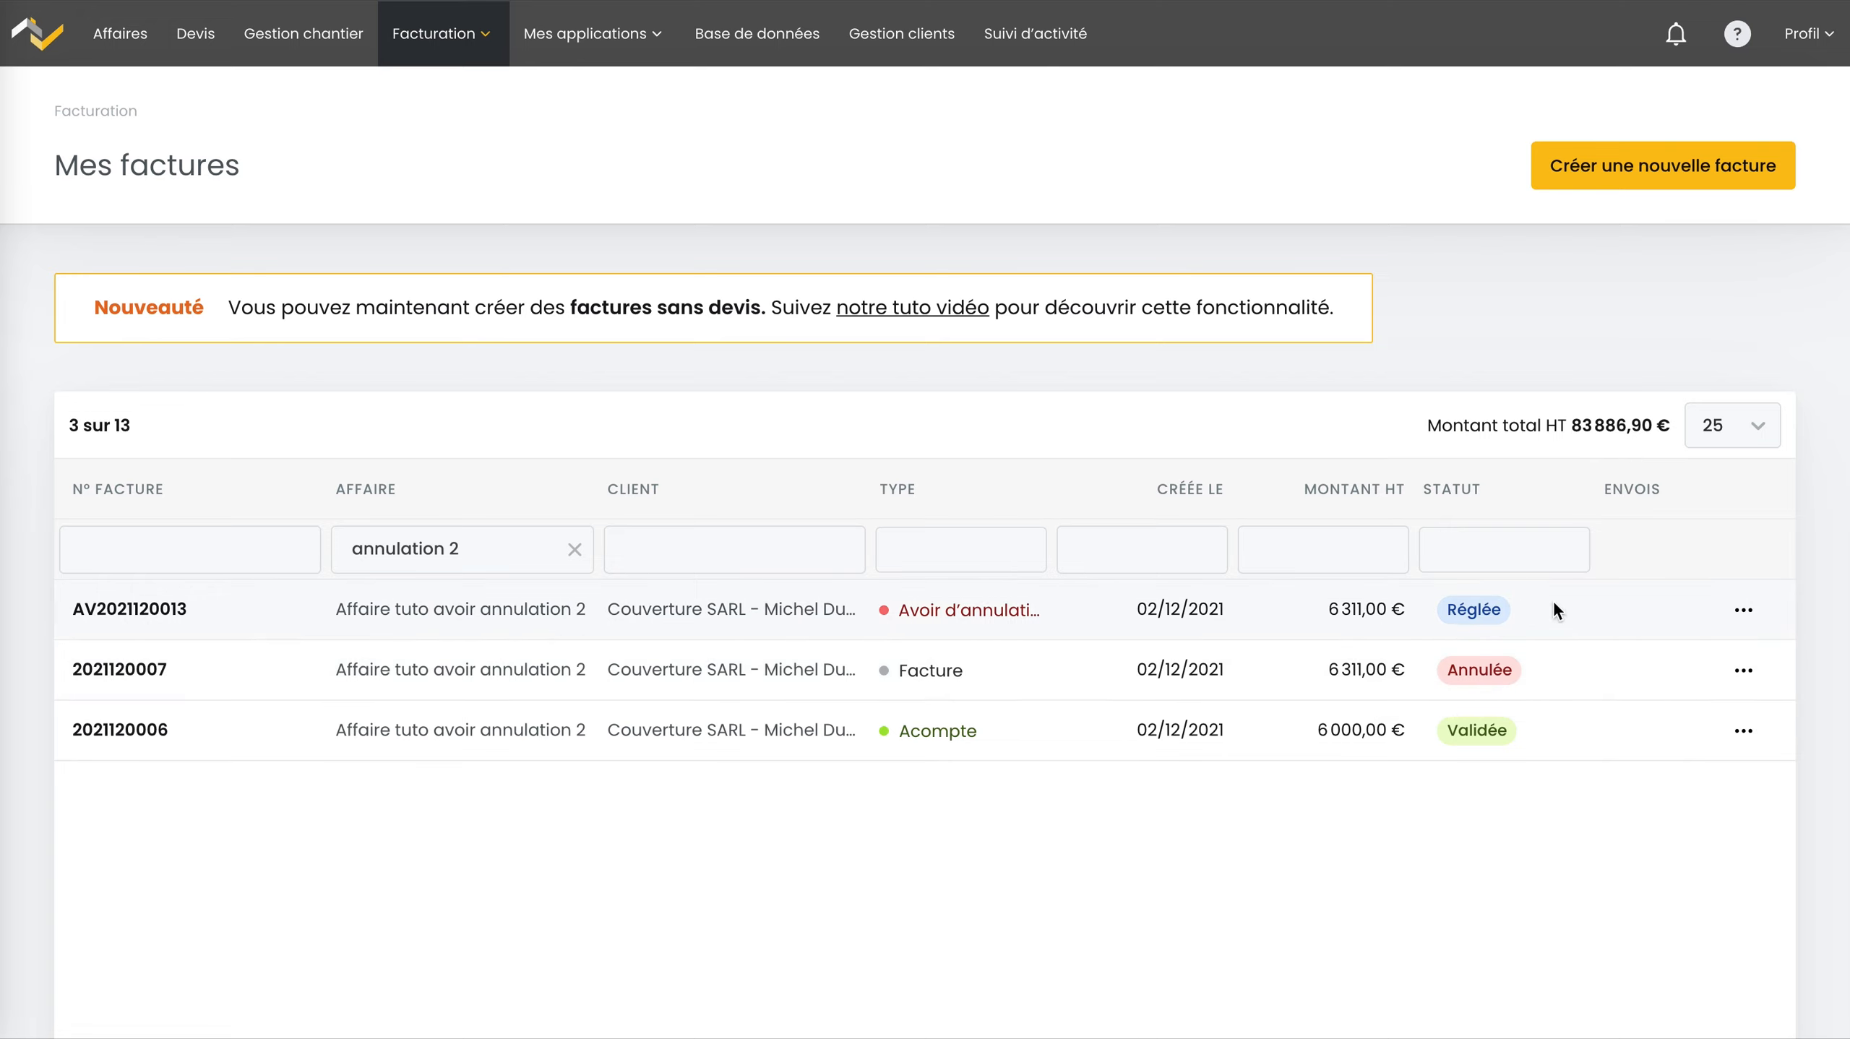
Review the invoices and payments in the record of Affaire tuto avoir annulation 2, and open its billing summary.
click(501, 614)
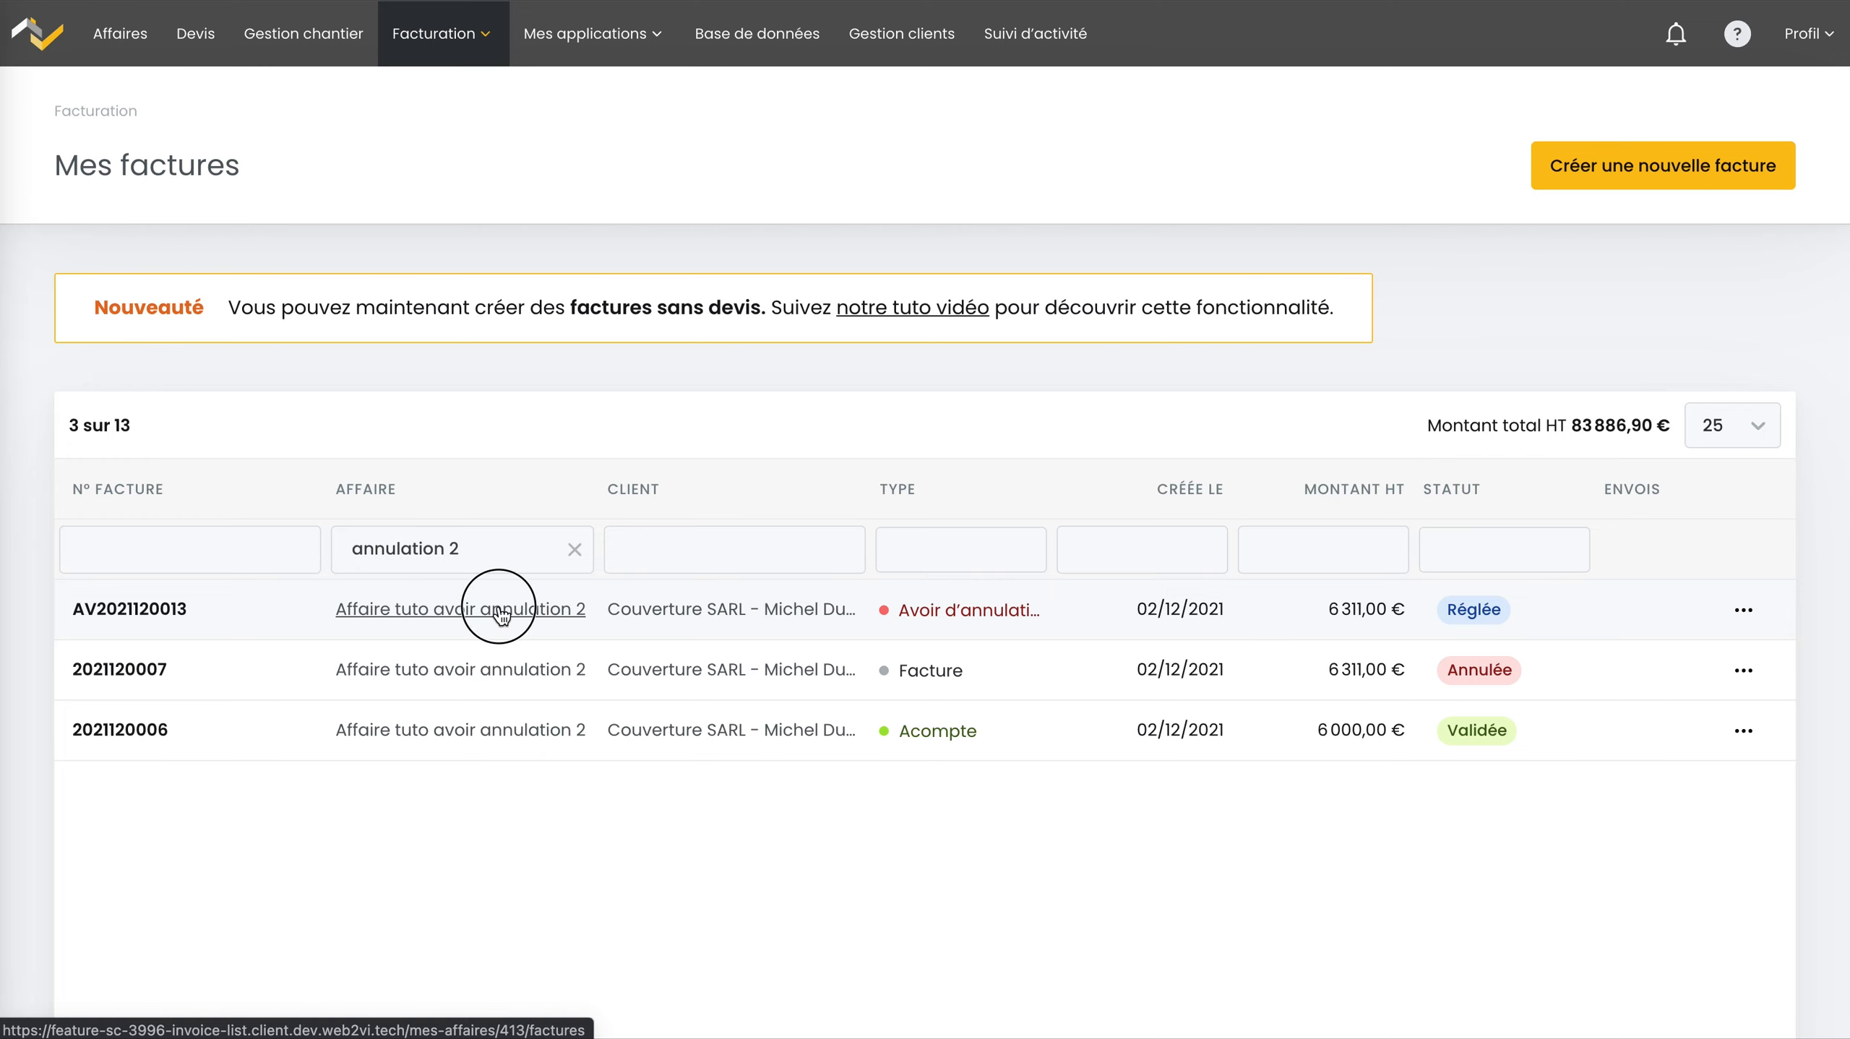
scroll(1029, 615, down, 3)
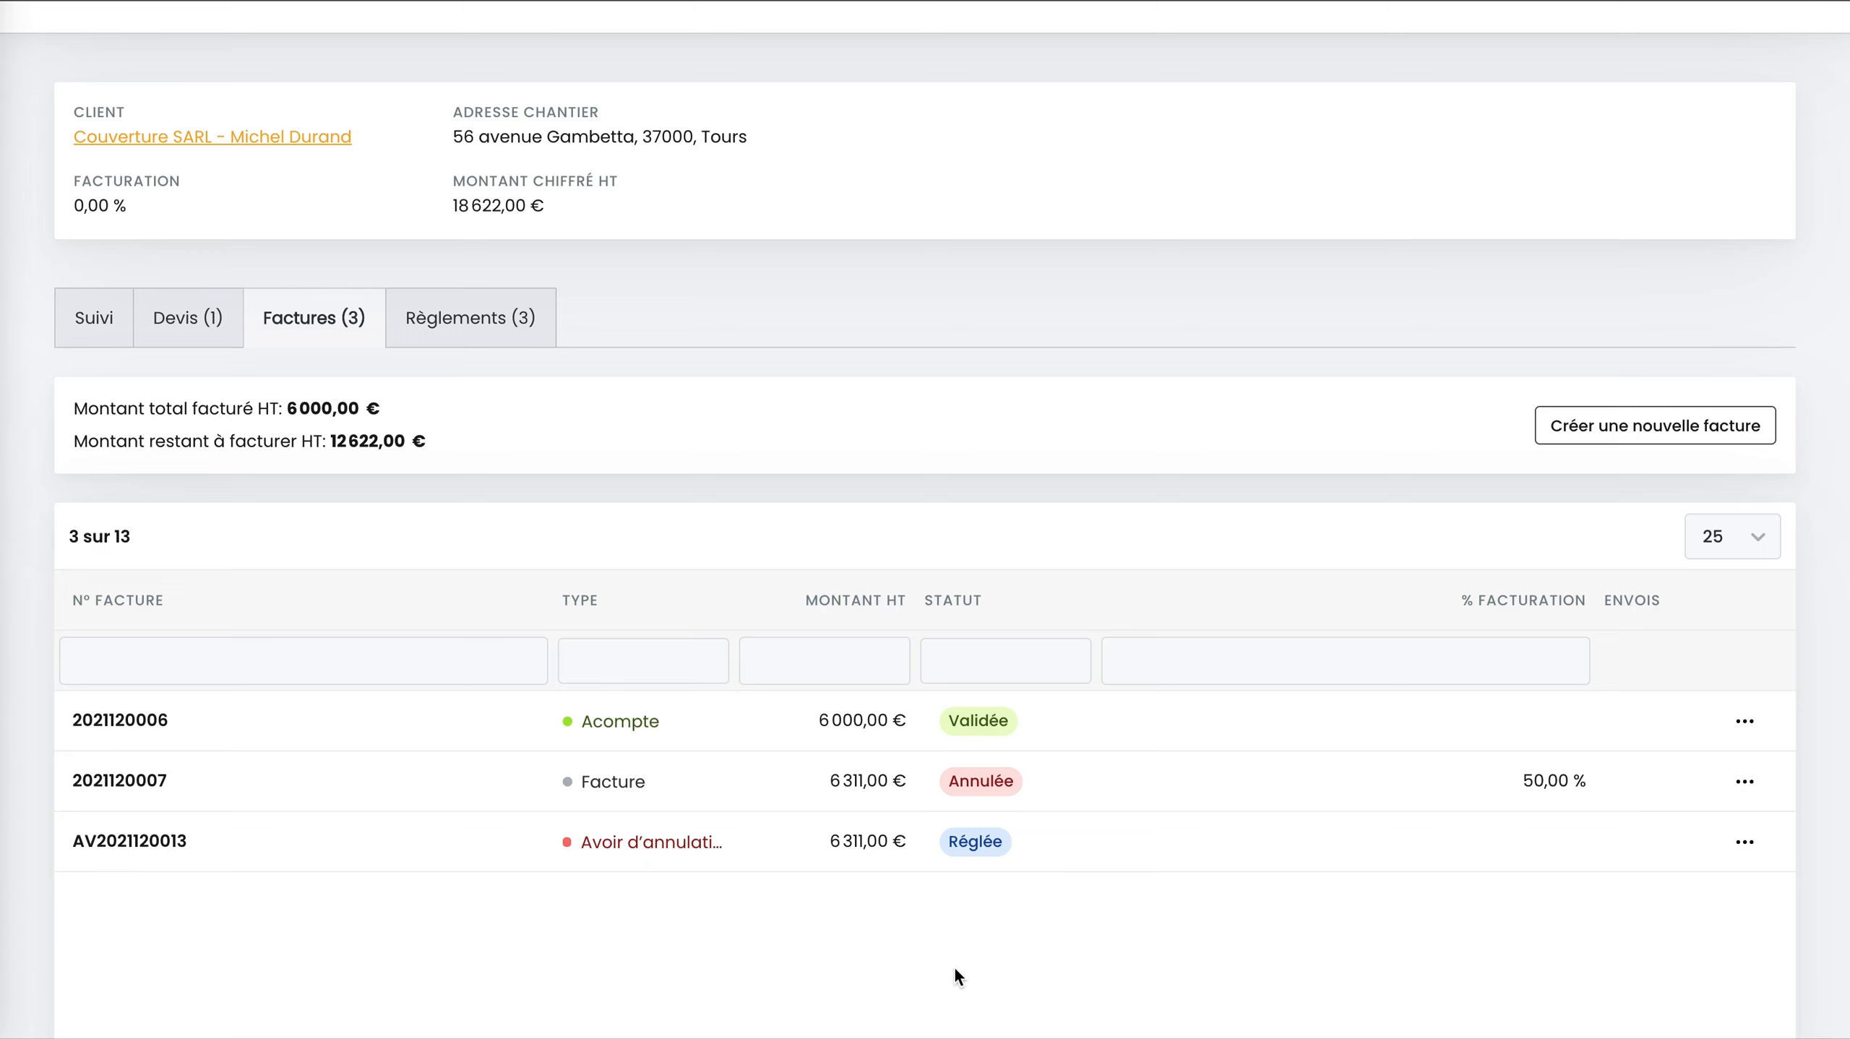
click(422, 318)
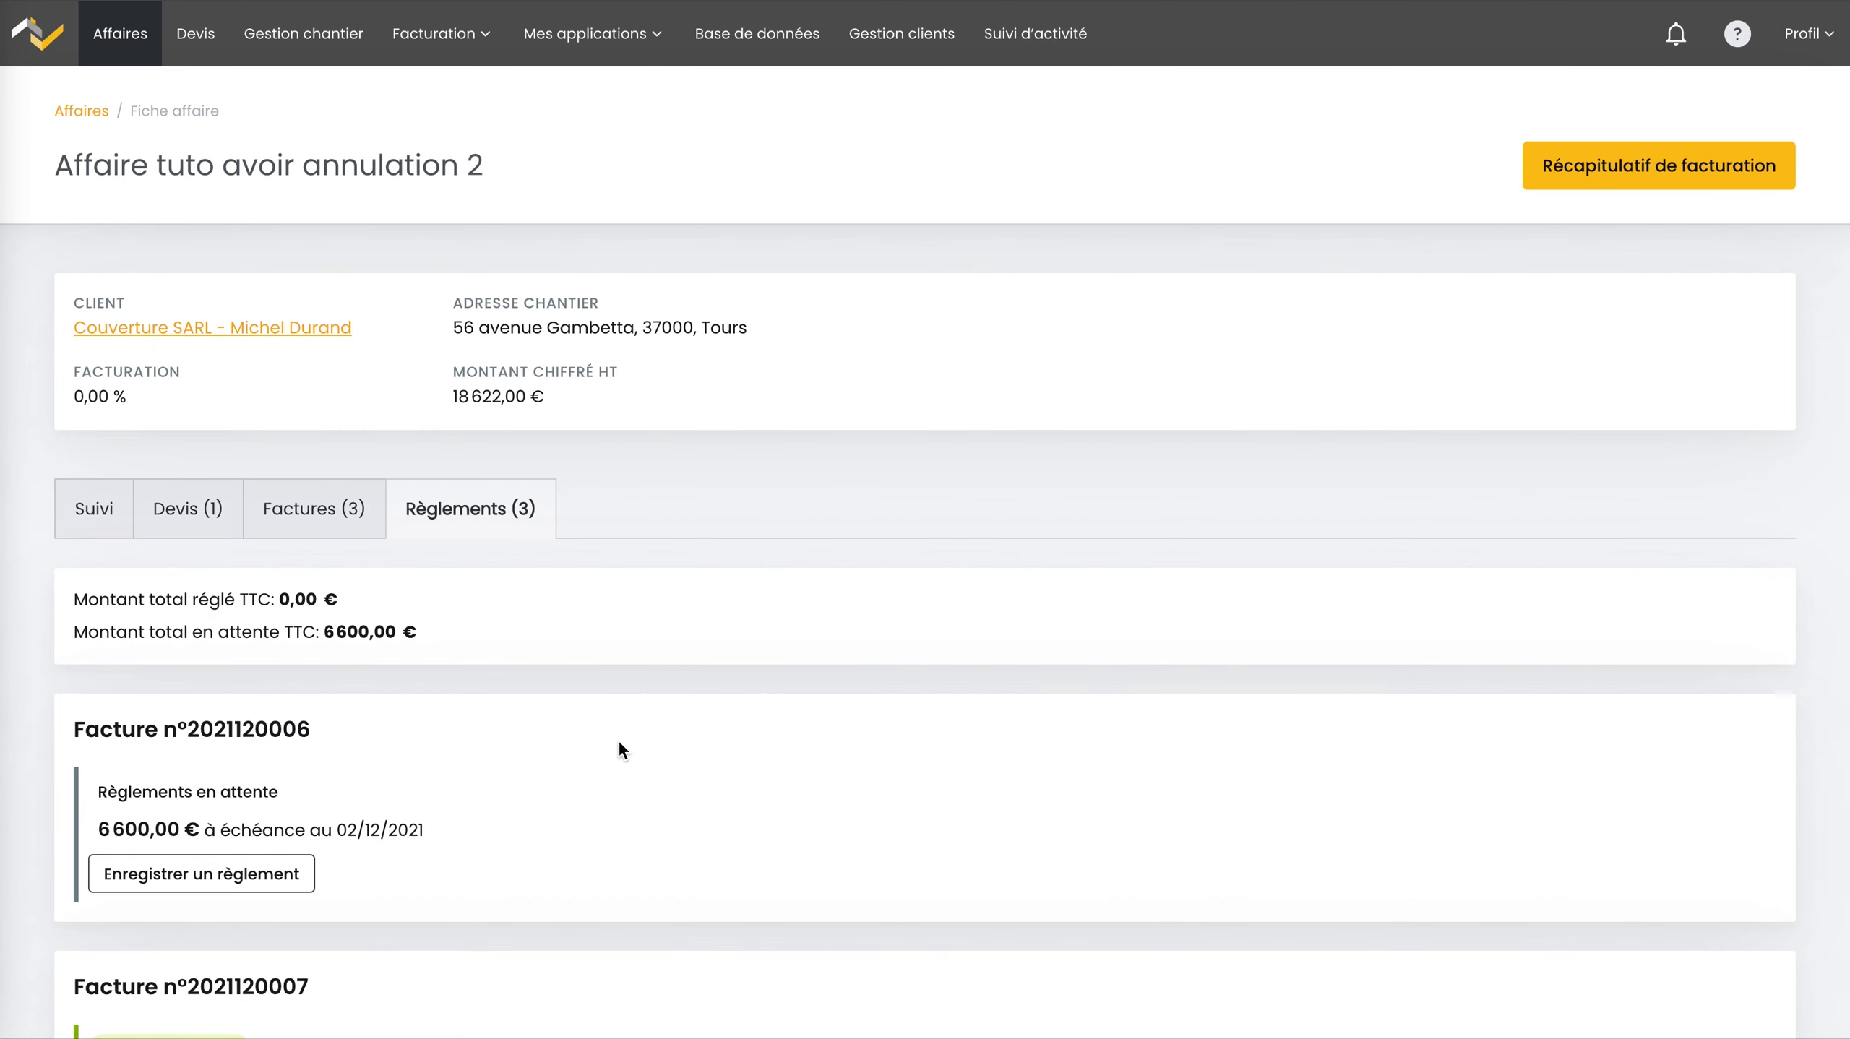
scroll(619, 749, down, 6)
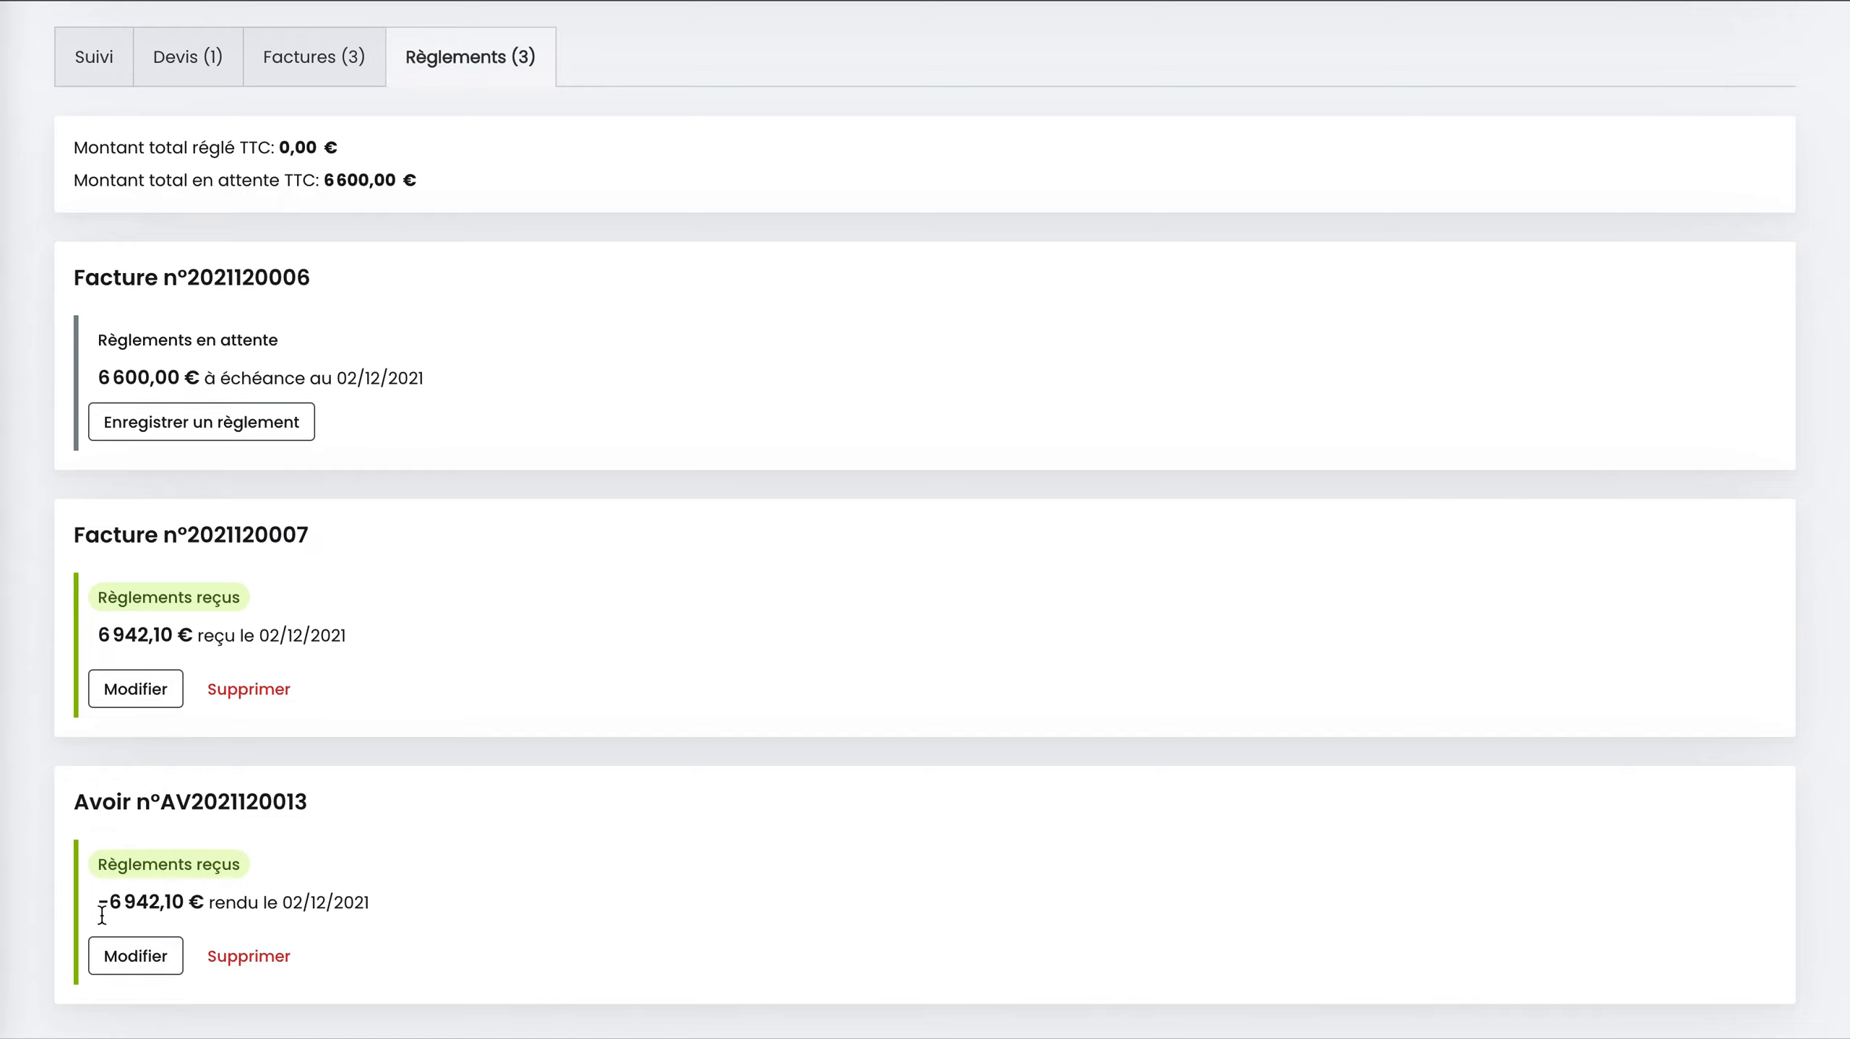
scroll(1419, 195, up, 6)
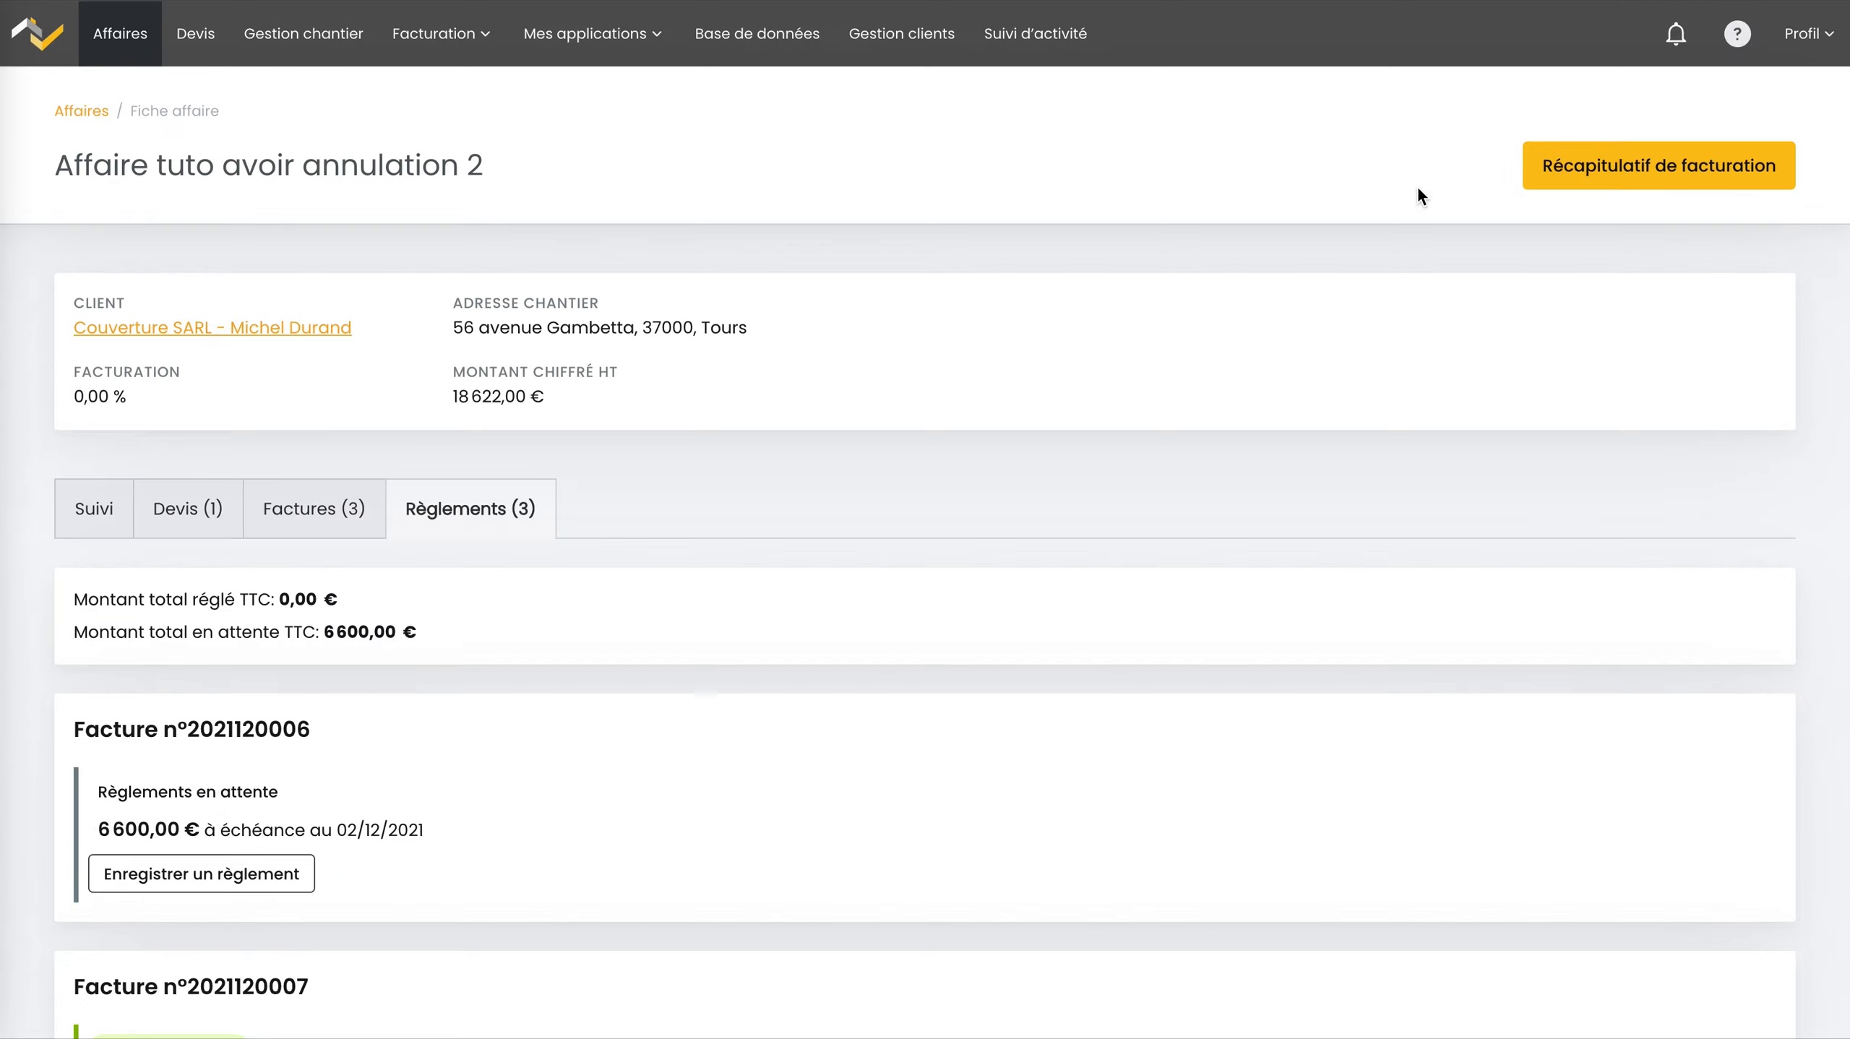
click(1706, 169)
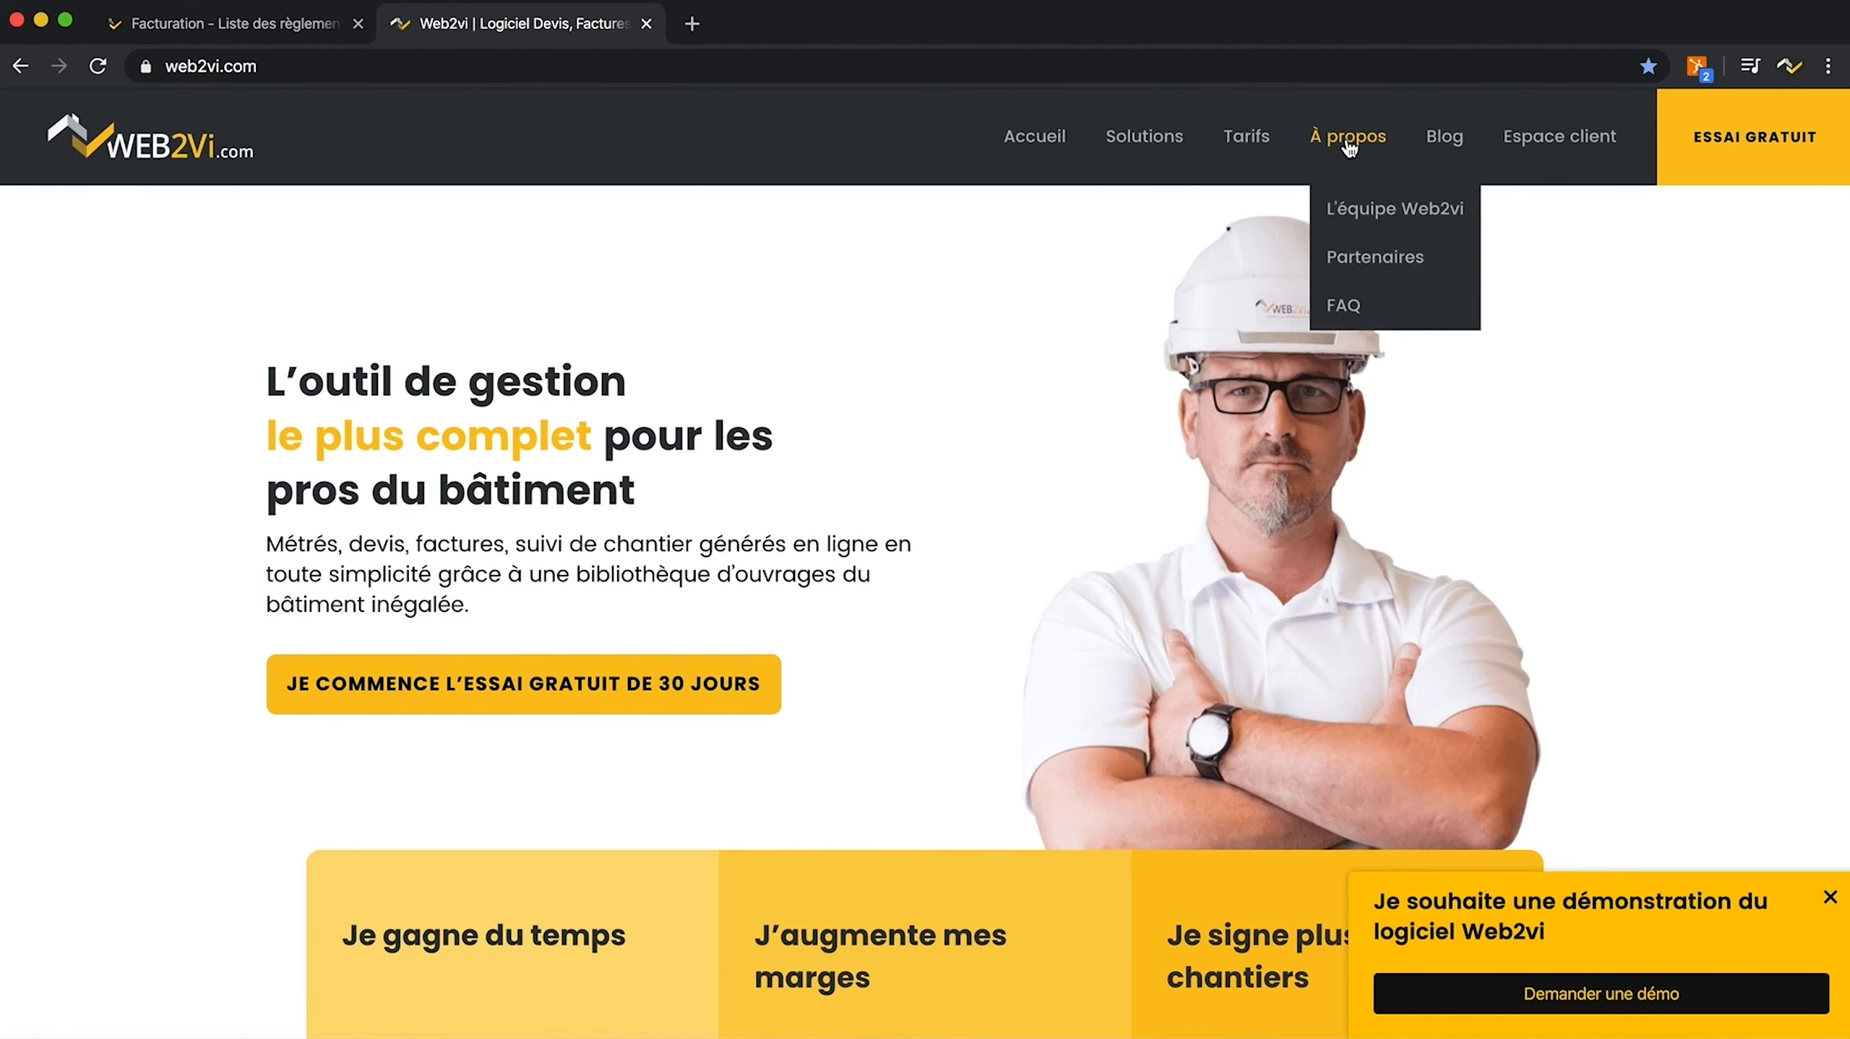
Show the À propos options on the Web2vi website.
click(1348, 135)
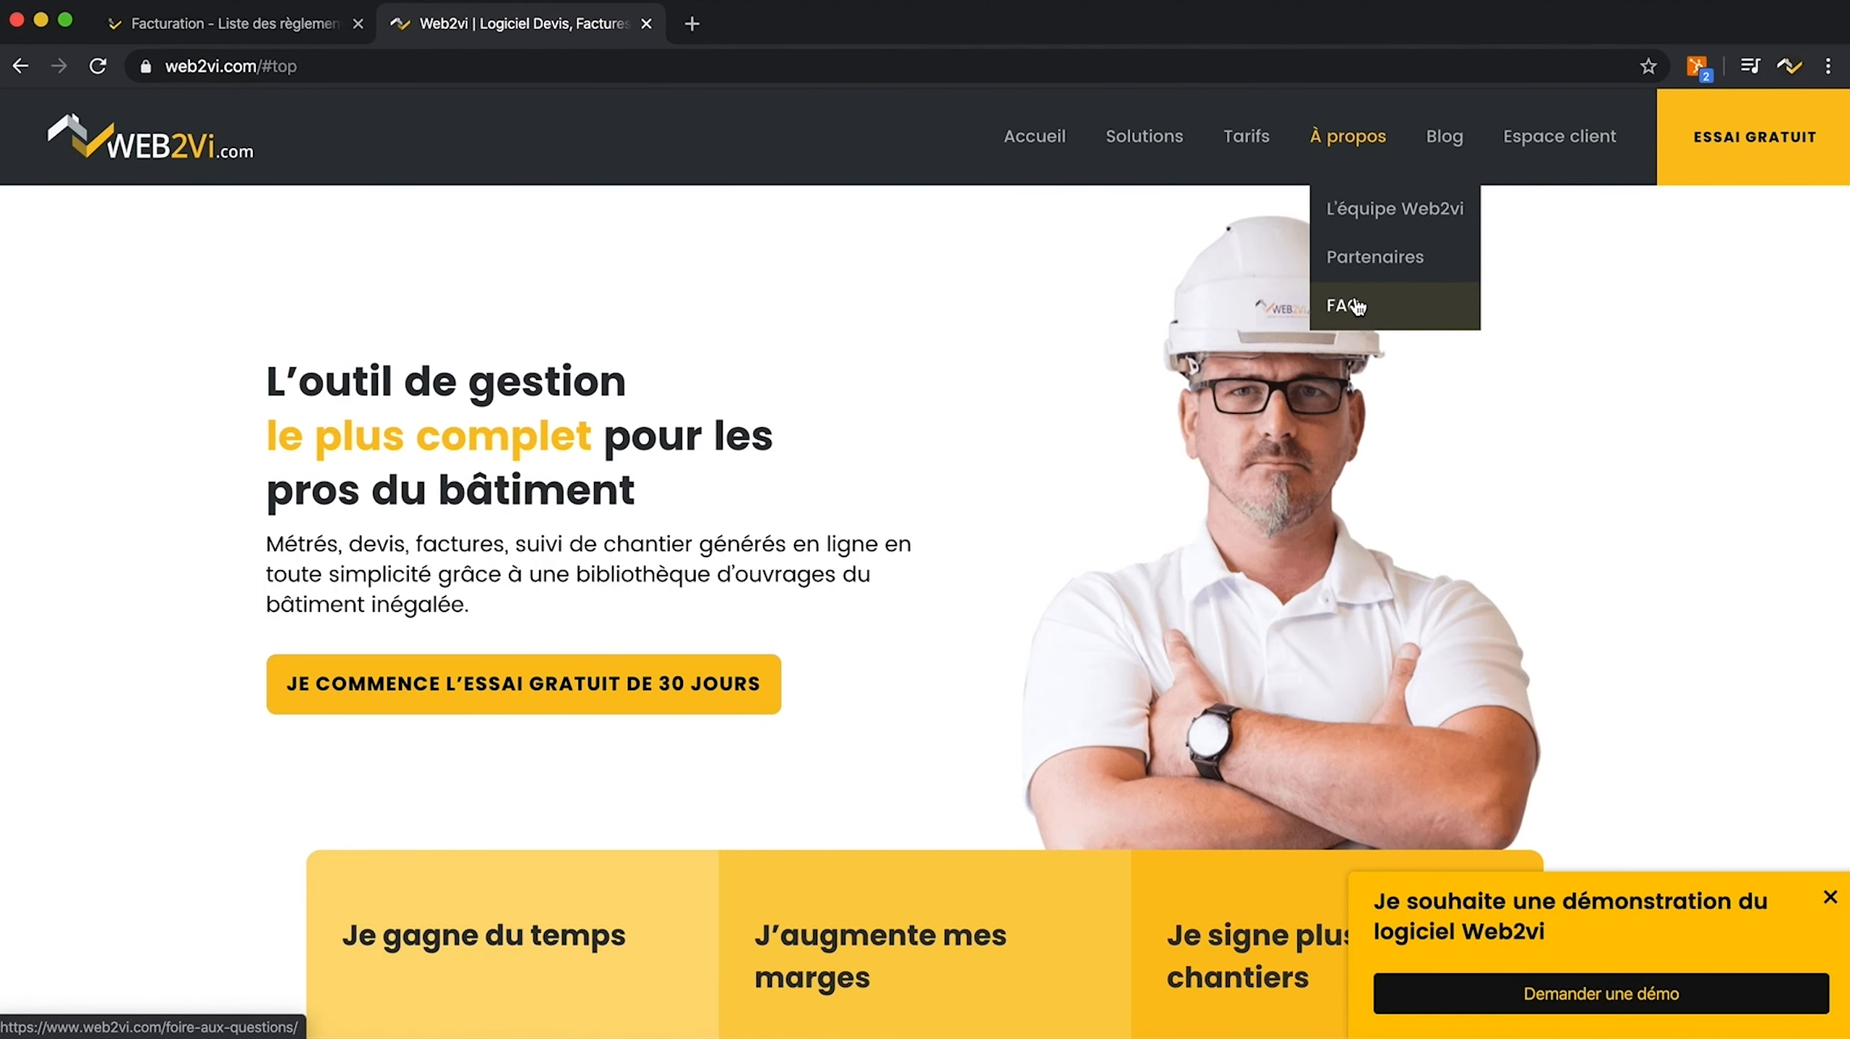